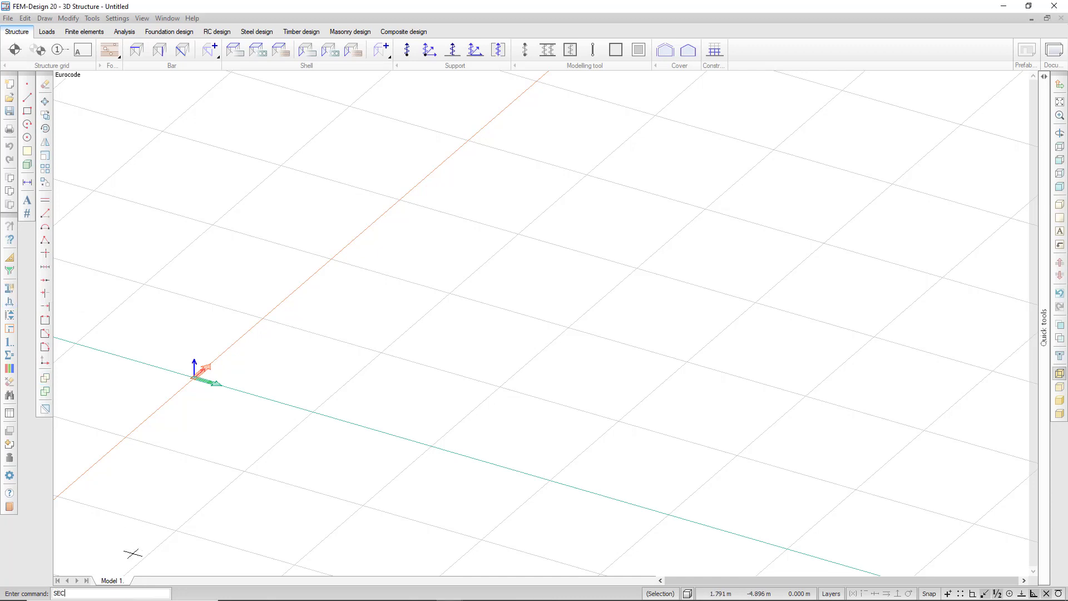
Enter the SECE command to start the Section Editor with a blank cross-section
{"action": "key", "text": "Return"}
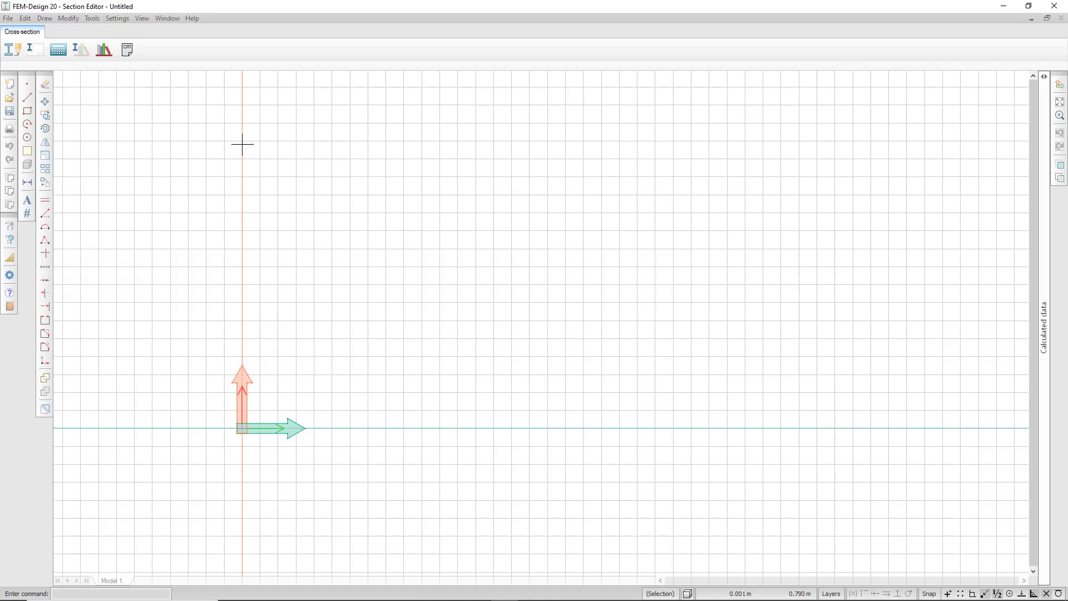
Draw a solid rectangular section region from two corner points
{"action": "left_click", "coordinate": [13, 50]}
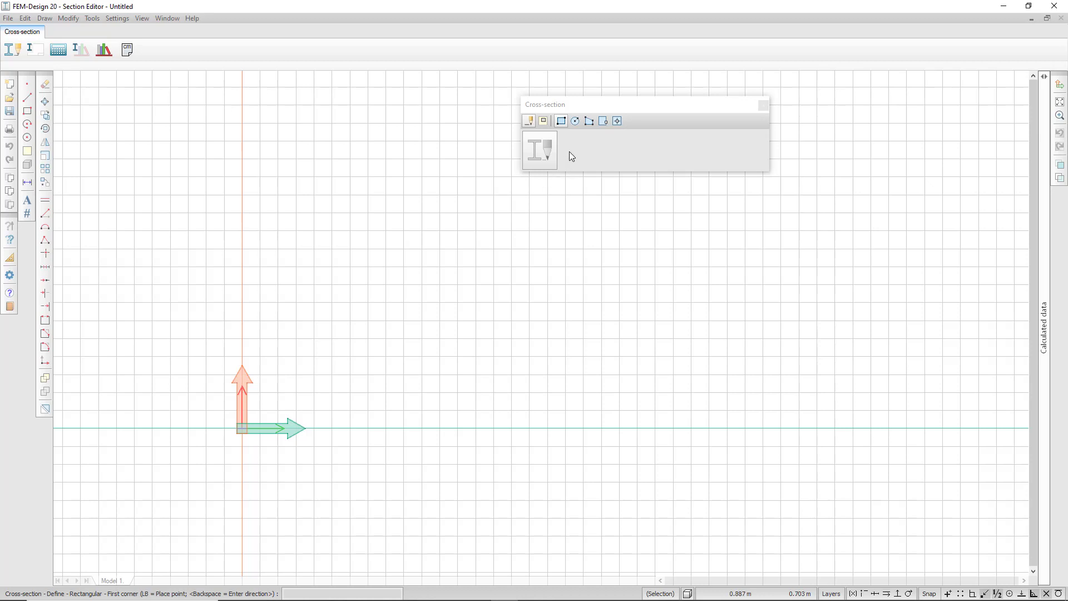
{"action": "left_click", "coordinate": [352, 302]}
{"action": "left_click", "coordinate": [399, 343]}
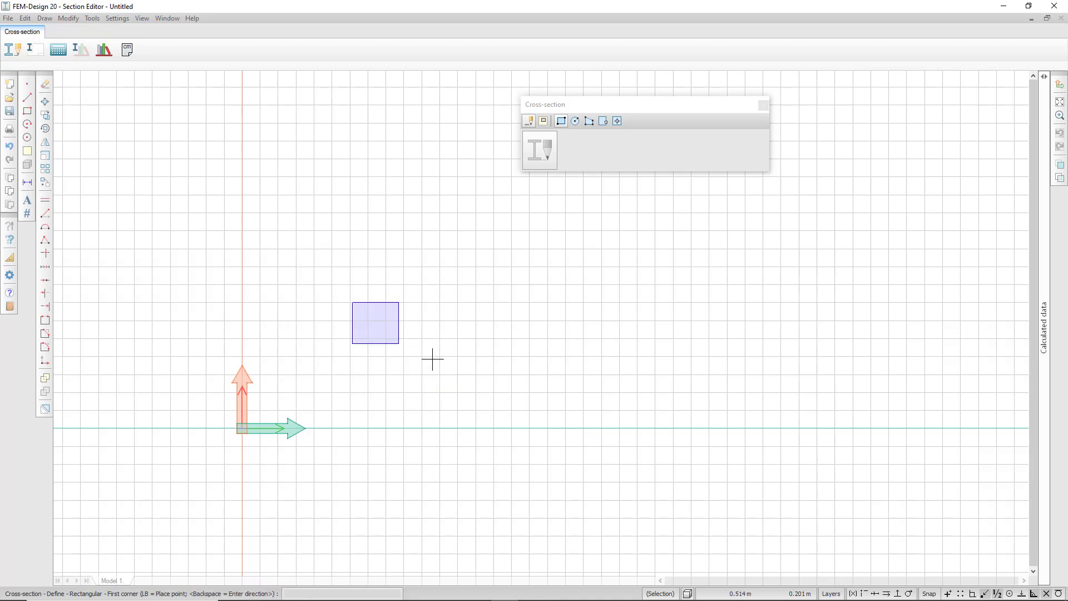
{"action": "scroll", "coordinate": [385, 338], "scroll_direction": "up", "scroll_amount": 5}
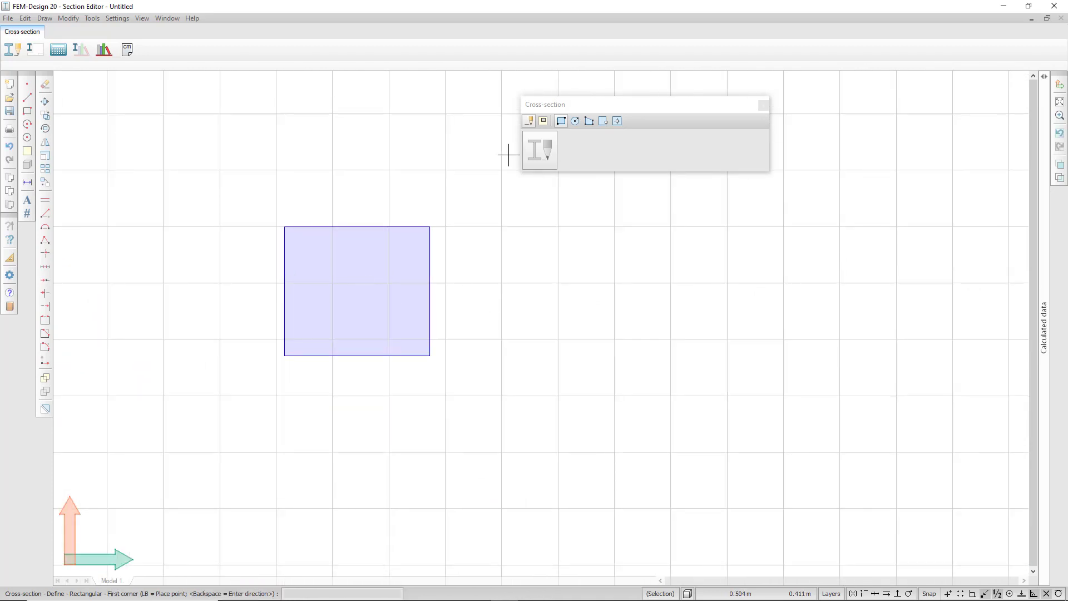
{"action": "left_click", "coordinate": [543, 122]}
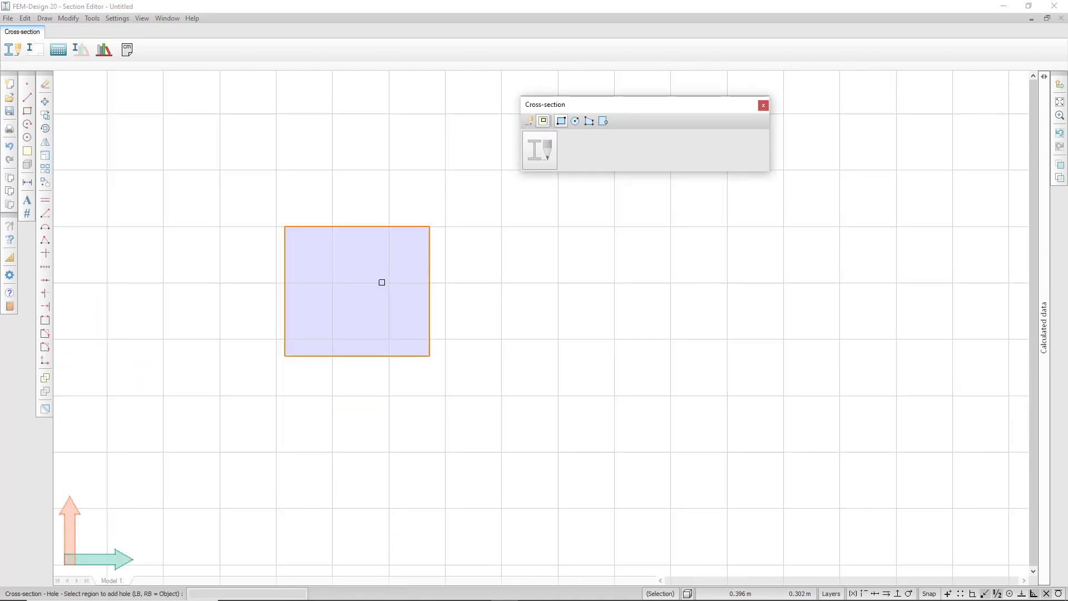
Place the hole's first corner 0.01 m inside the rectangle's top-right corner
{"action": "left_click", "coordinate": [371, 294]}
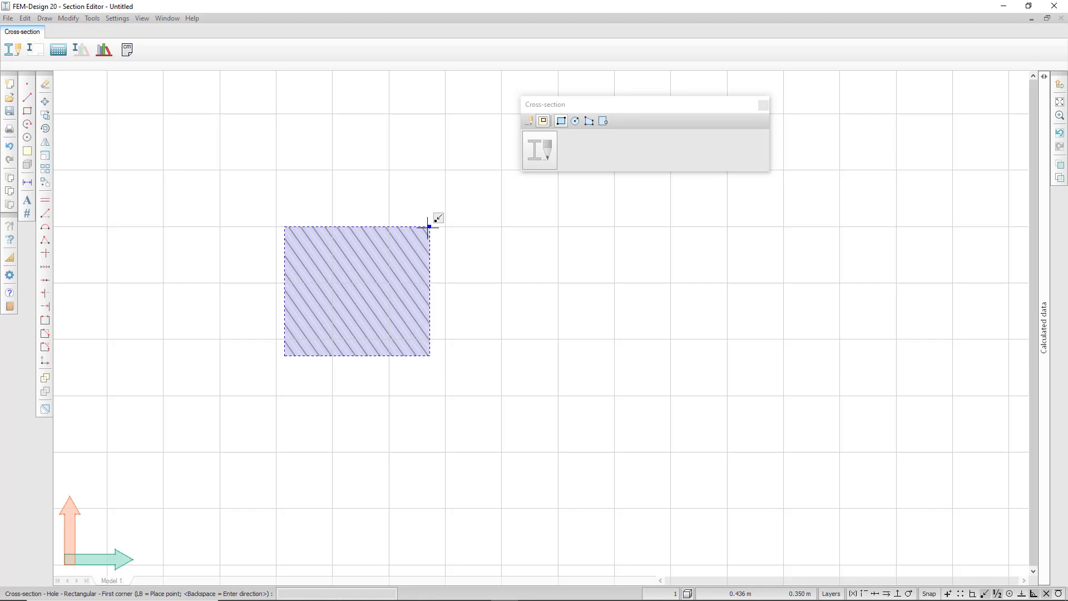
{"action": "key", "text": "space"}
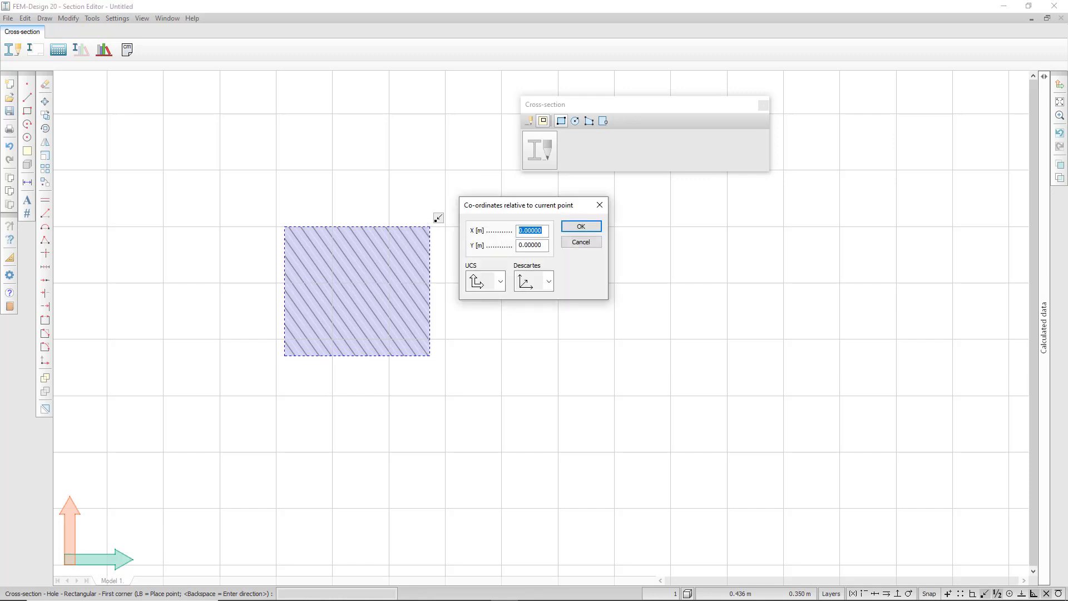
{"action": "type", "text": "-0.01"}
{"action": "key", "text": "Tab"}
{"action": "type", "text": "-0"}
{"action": "key", "text": "Return"}
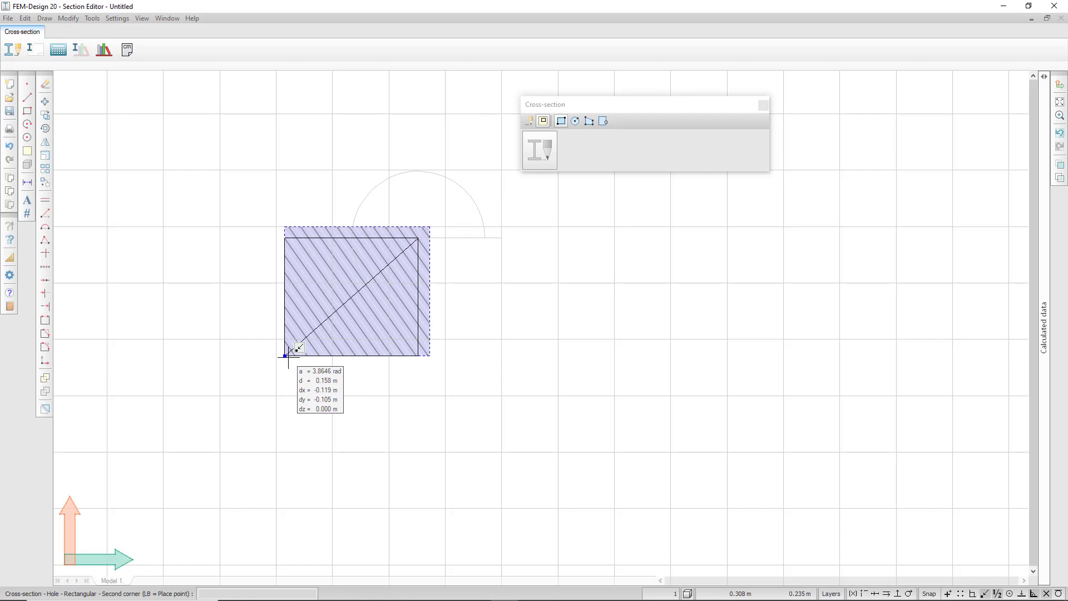
Place the opposite hole corner 0.01 m inside the other corner to cut the hole
{"action": "key", "text": "r"}
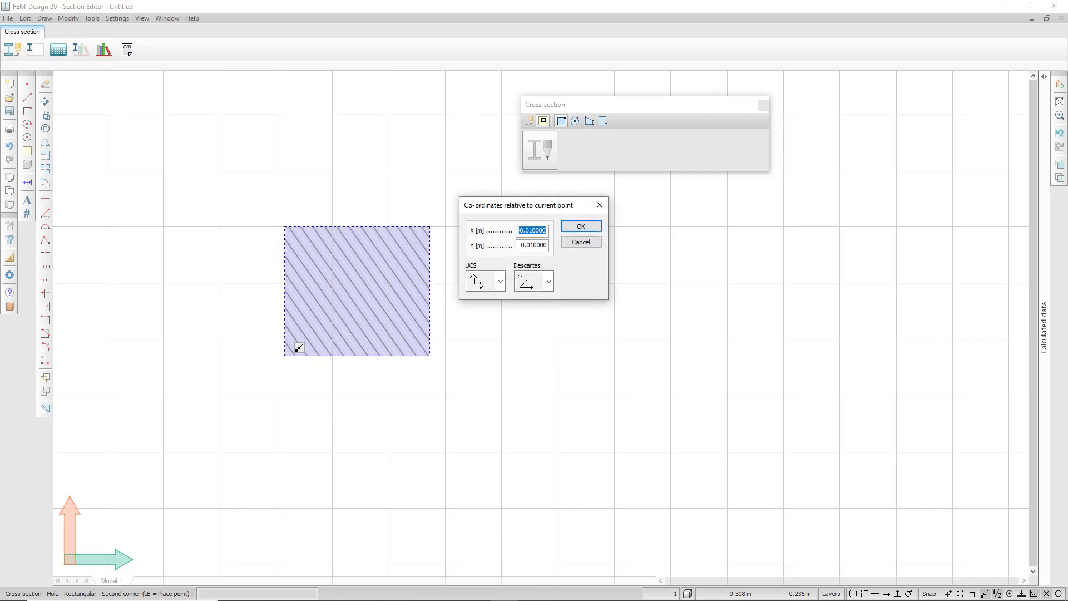
{"action": "key", "text": "Home"}
{"action": "key", "text": "Delete"}
{"action": "key", "text": "Tab"}
{"action": "key", "text": "End"}
{"action": "key", "text": "Return"}
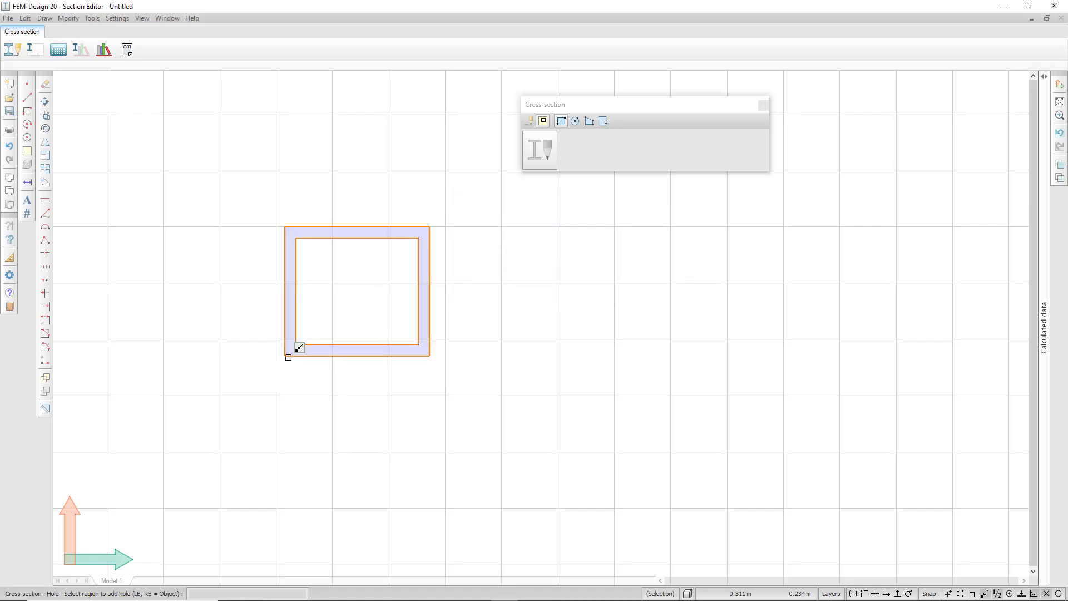
{"action": "key", "text": "Escape"}
{"action": "scroll", "coordinate": [584, 251], "scroll_direction": "down", "scroll_amount": 2}
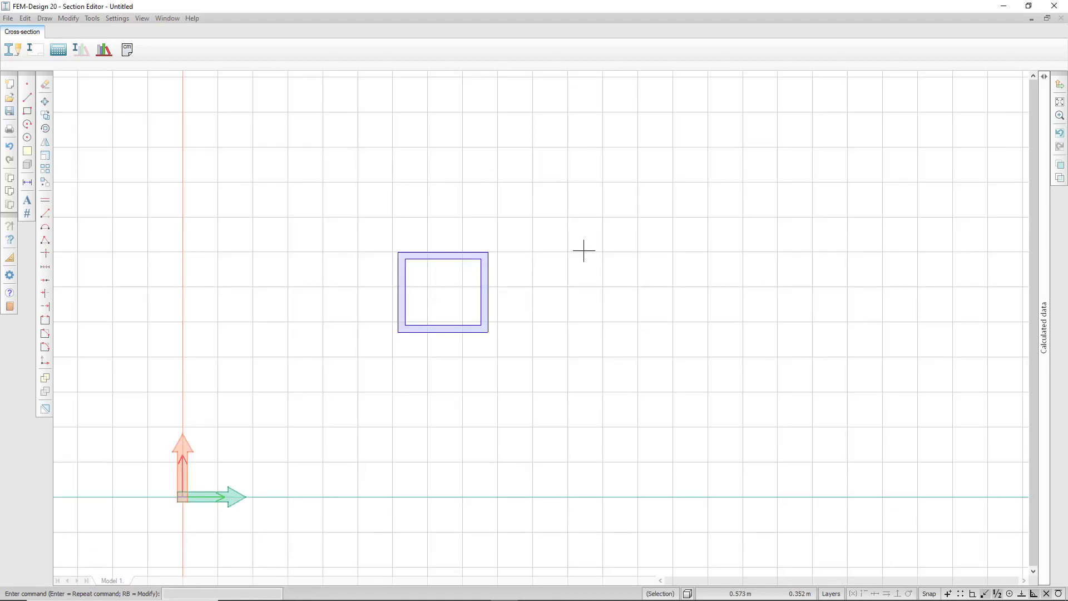
Erase the box section and pick the steel IPE 240 profile from the section library
{"action": "key", "text": "Delete"}
{"action": "mouse_move", "coordinate": [618, 283]}
{"action": "left_mouse_down"}
{"action": "mouse_move", "coordinate": [486, 434]}
{"action": "mouse_move", "coordinate": [341, 142]}
{"action": "left_mouse_up"}
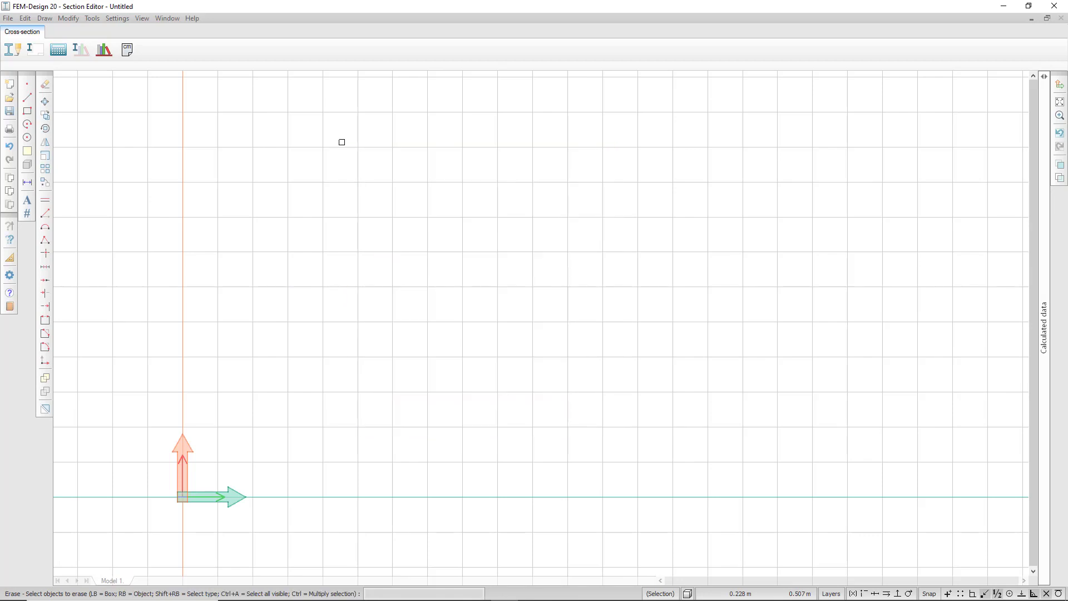
{"action": "left_click", "coordinate": [34, 52]}
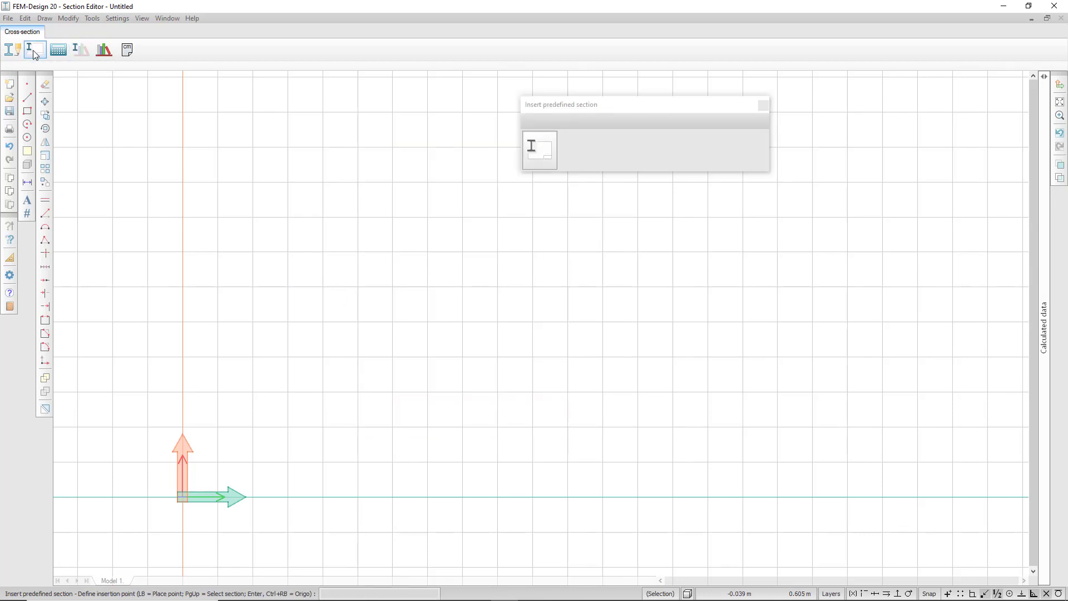
{"action": "left_click", "coordinate": [543, 165]}
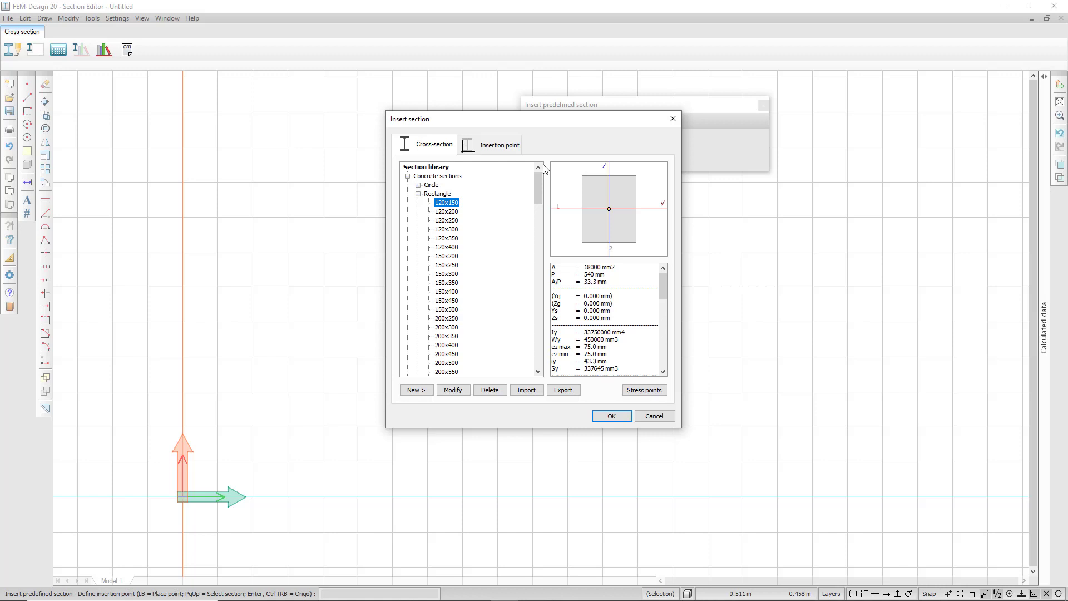
{"action": "left_click", "coordinate": [419, 194]}
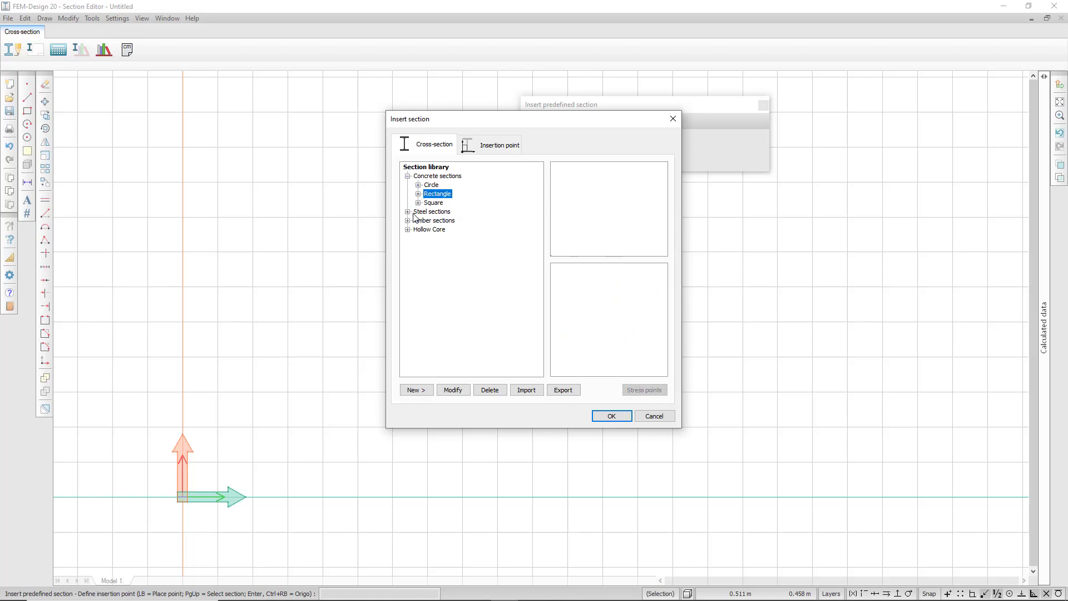
{"action": "left_click", "coordinate": [408, 211]}
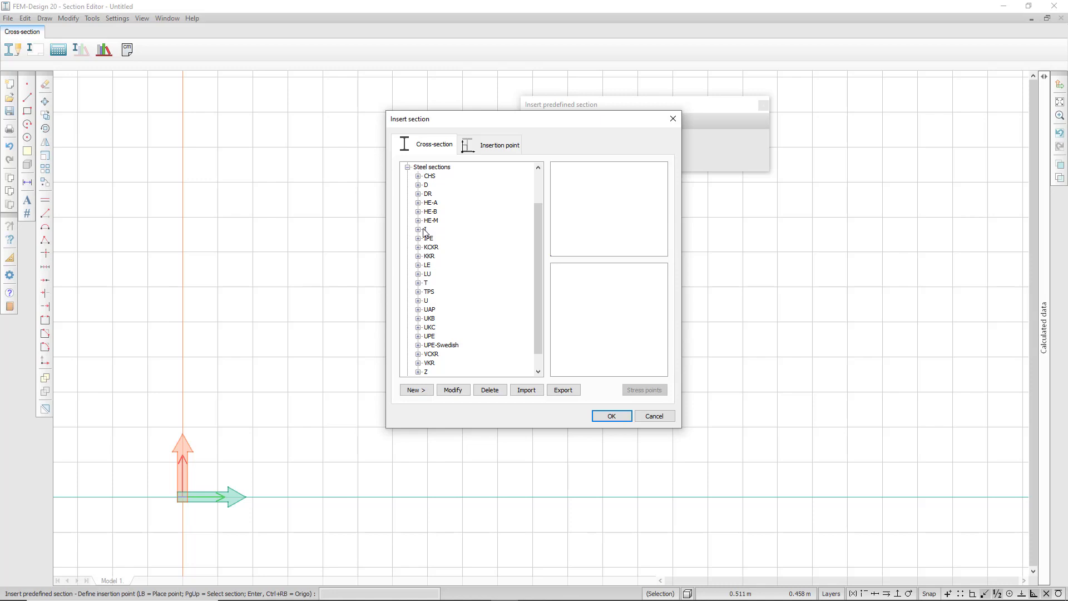
{"action": "left_click", "coordinate": [418, 229]}
{"action": "left_click", "coordinate": [440, 292]}
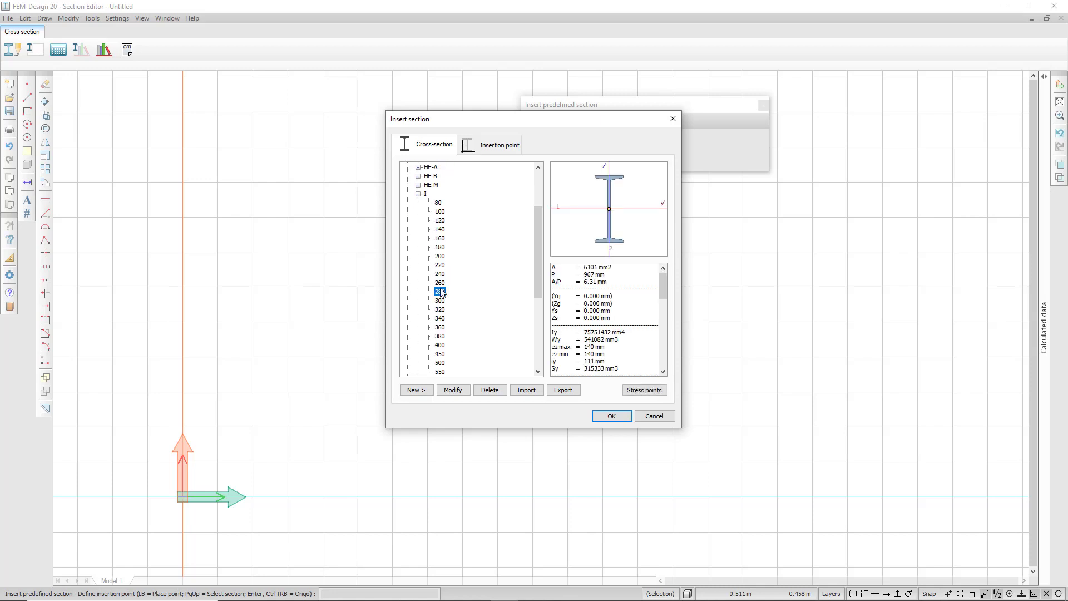
{"action": "scroll", "coordinate": [441, 227], "scroll_direction": "down", "scroll_amount": 6}
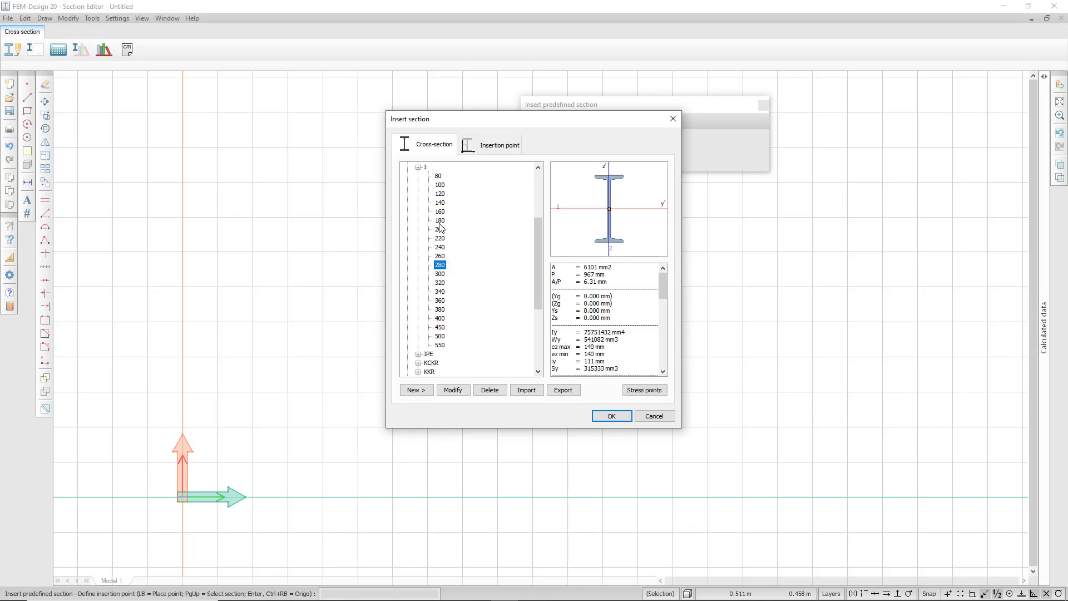
{"action": "left_click", "coordinate": [418, 220]}
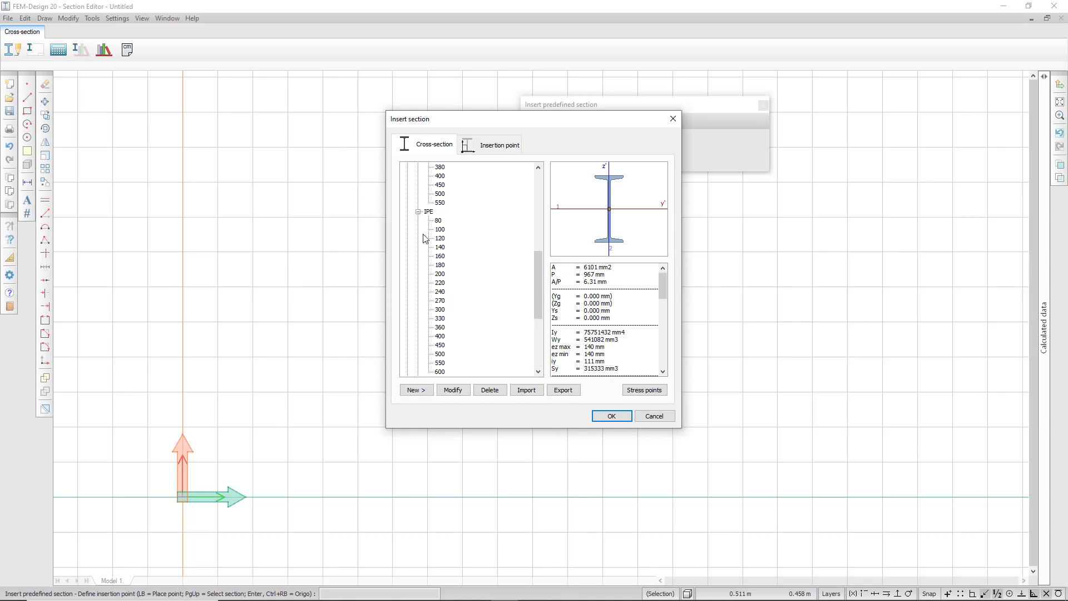
{"action": "left_click", "coordinate": [441, 291]}
Insert two upright IPE 240 sections side by side
{"action": "left_click", "coordinate": [620, 419]}
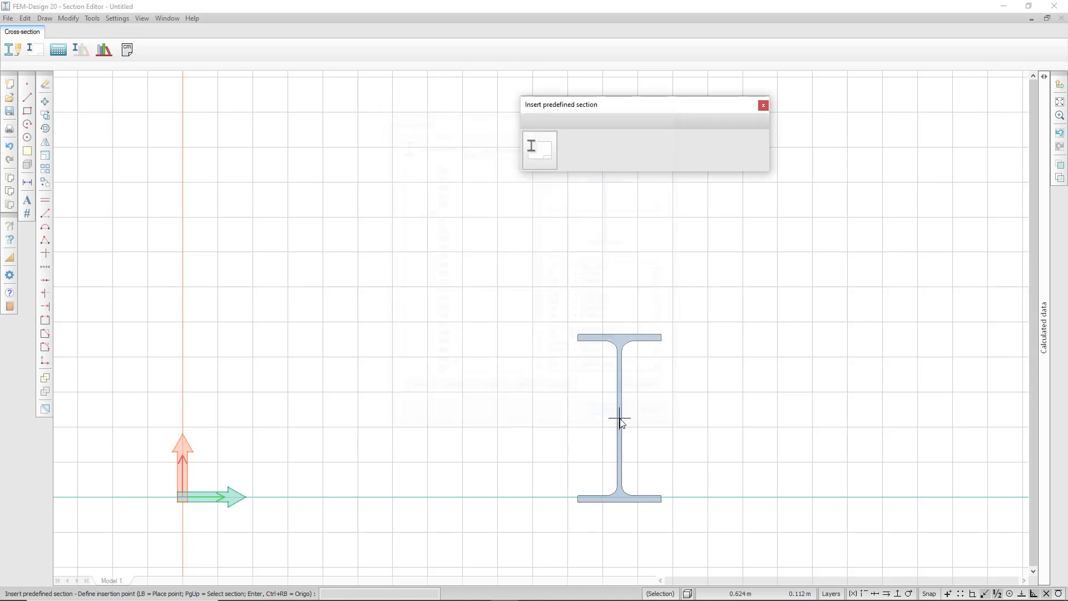
{"action": "left_click", "coordinate": [342, 322]}
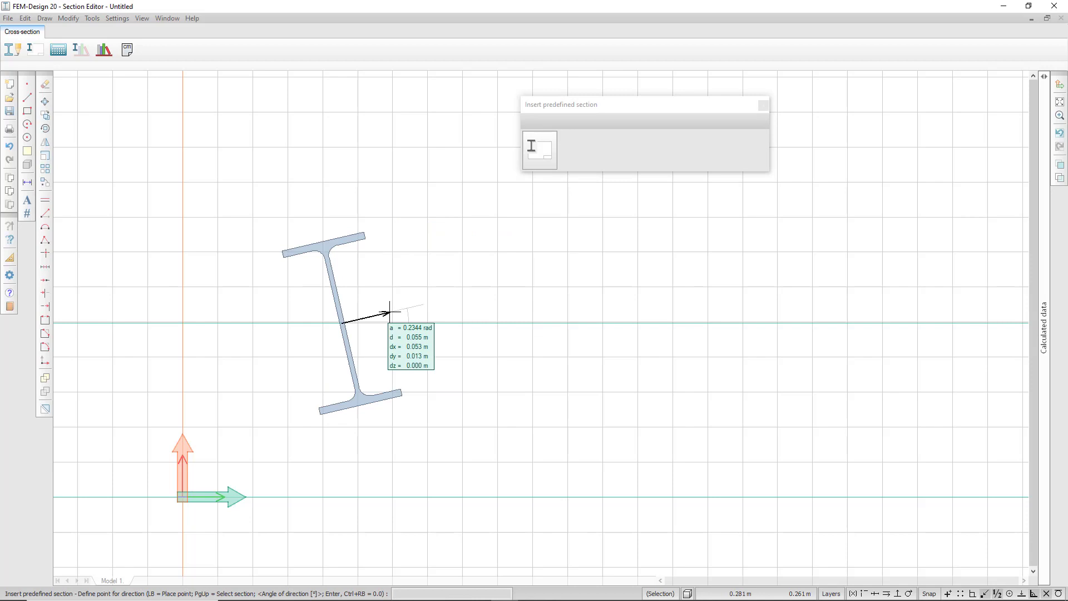
{"action": "left_click", "coordinate": [579, 323]}
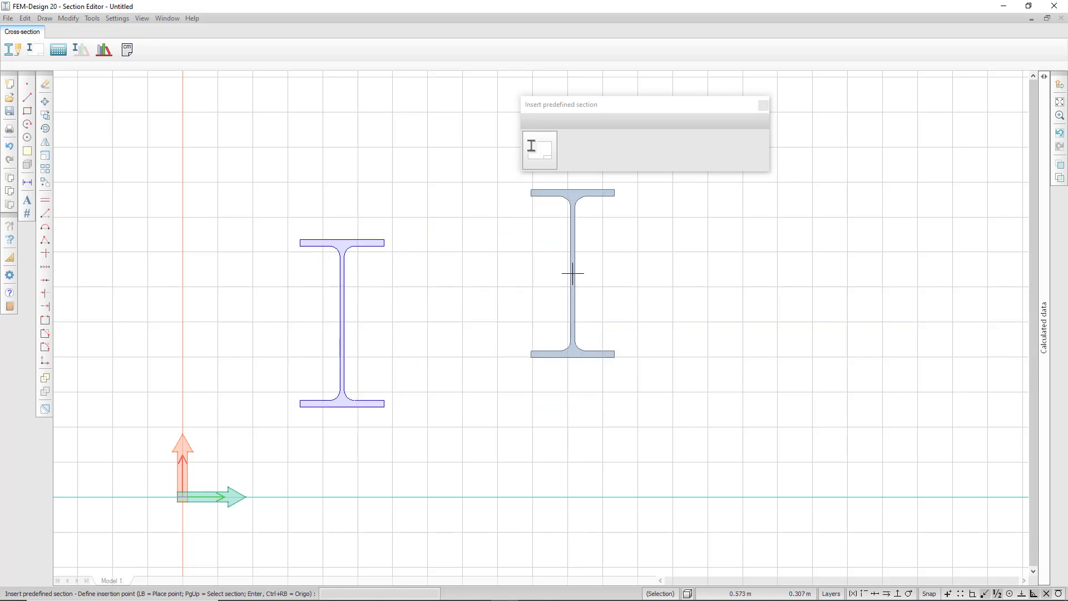
{"action": "left_click", "coordinate": [507, 321]}
{"action": "left_click", "coordinate": [654, 321]}
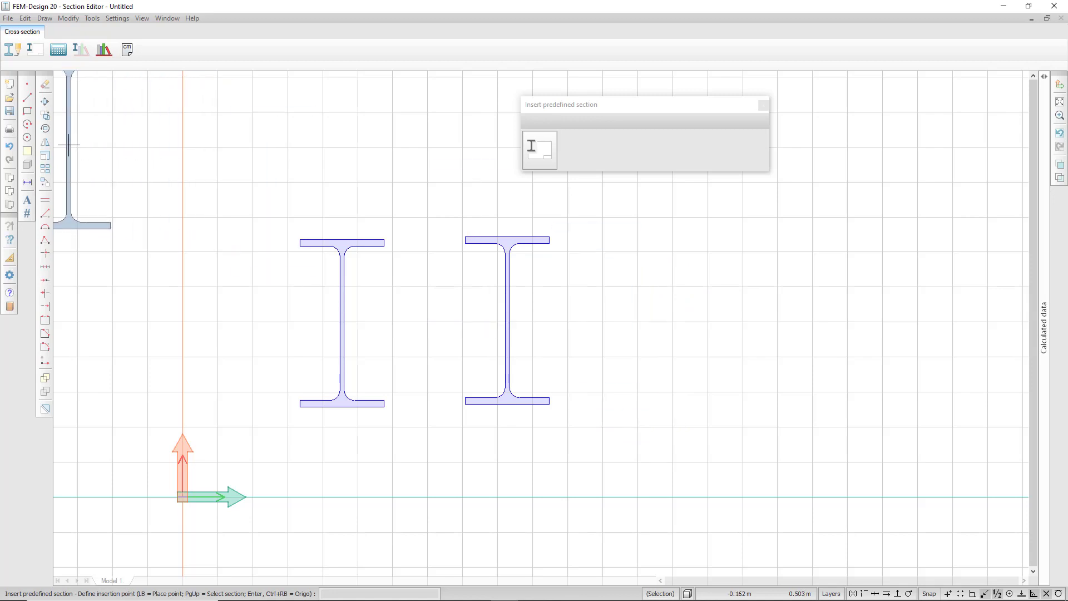
Move the right I-section so its flange corner meets the left section's flange tip
{"action": "left_click", "coordinate": [45, 101]}
{"action": "left_click", "coordinate": [505, 254]}
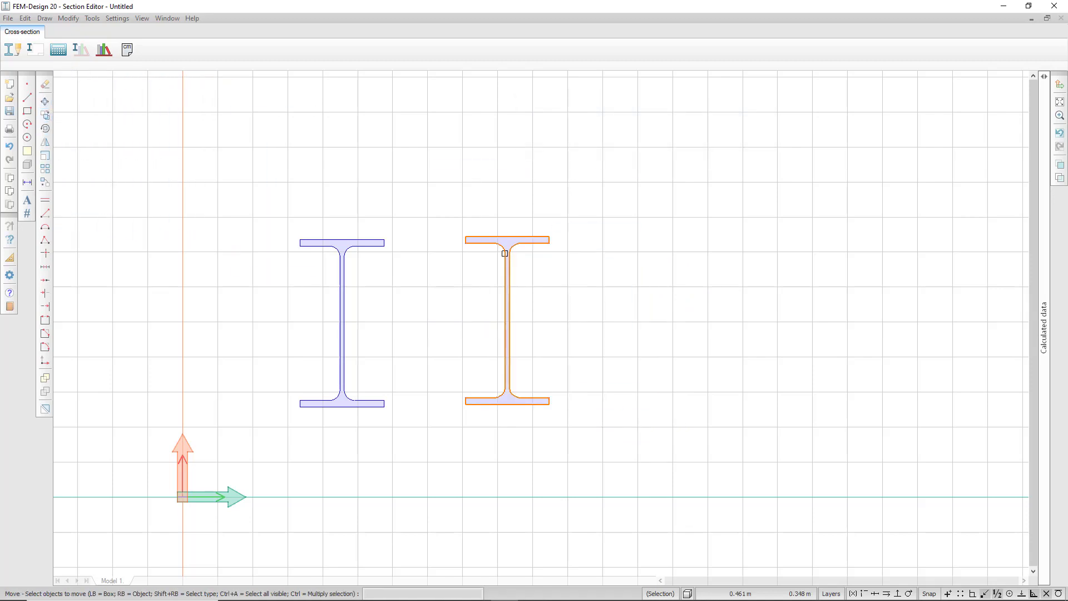
{"action": "key", "text": "Return"}
{"action": "left_click", "coordinate": [465, 236]}
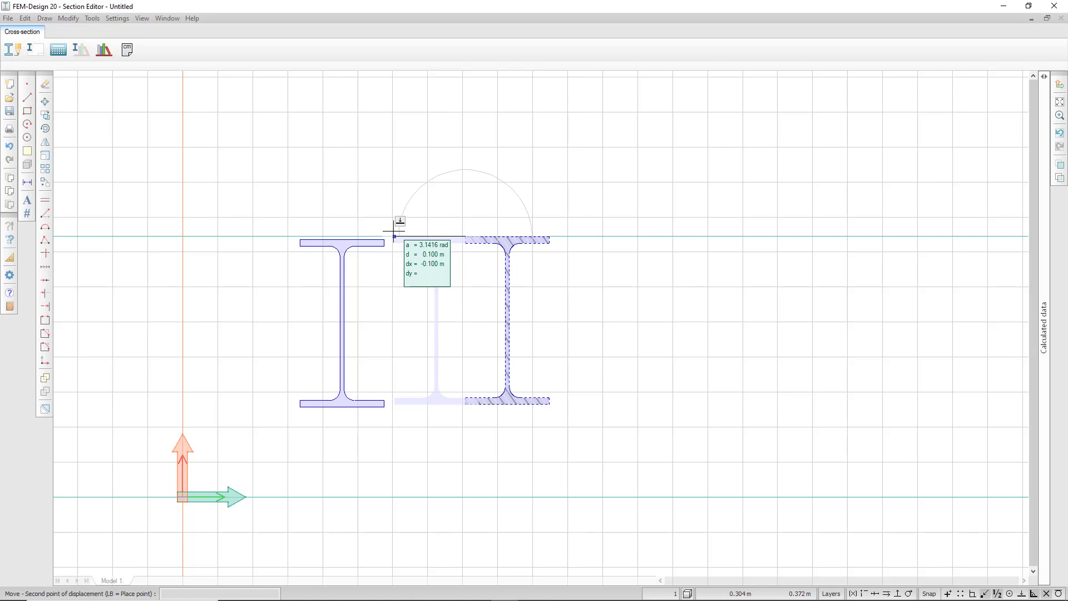
{"action": "scroll", "coordinate": [393, 234], "scroll_direction": "up", "scroll_amount": 3}
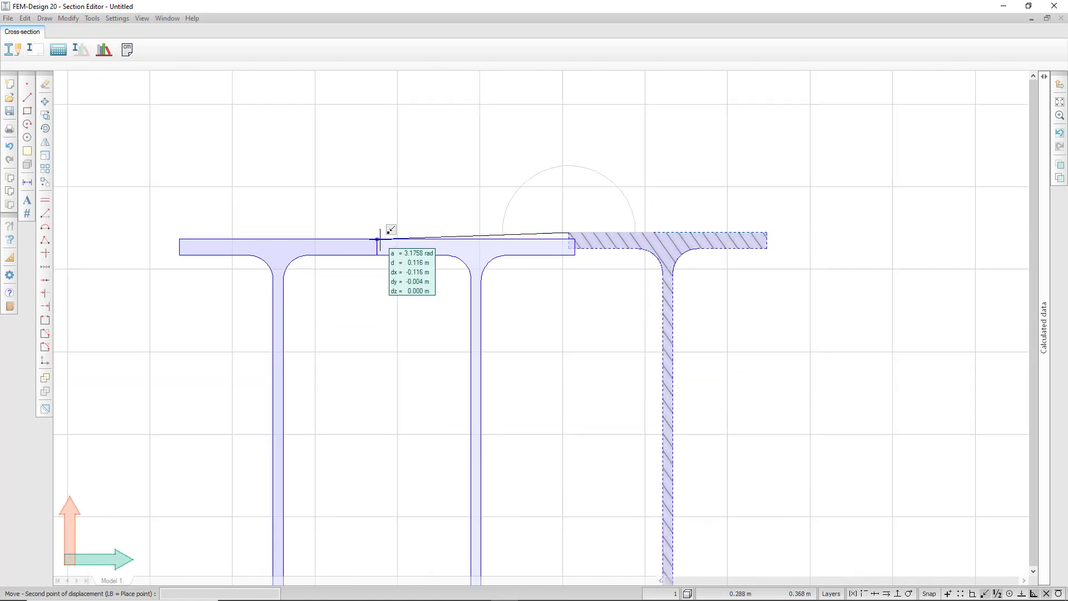
{"action": "left_click", "coordinate": [378, 240]}
{"action": "scroll", "coordinate": [439, 138], "scroll_direction": "down", "scroll_amount": 3}
{"action": "scroll", "coordinate": [427, 153], "scroll_direction": "up", "scroll_amount": 1}
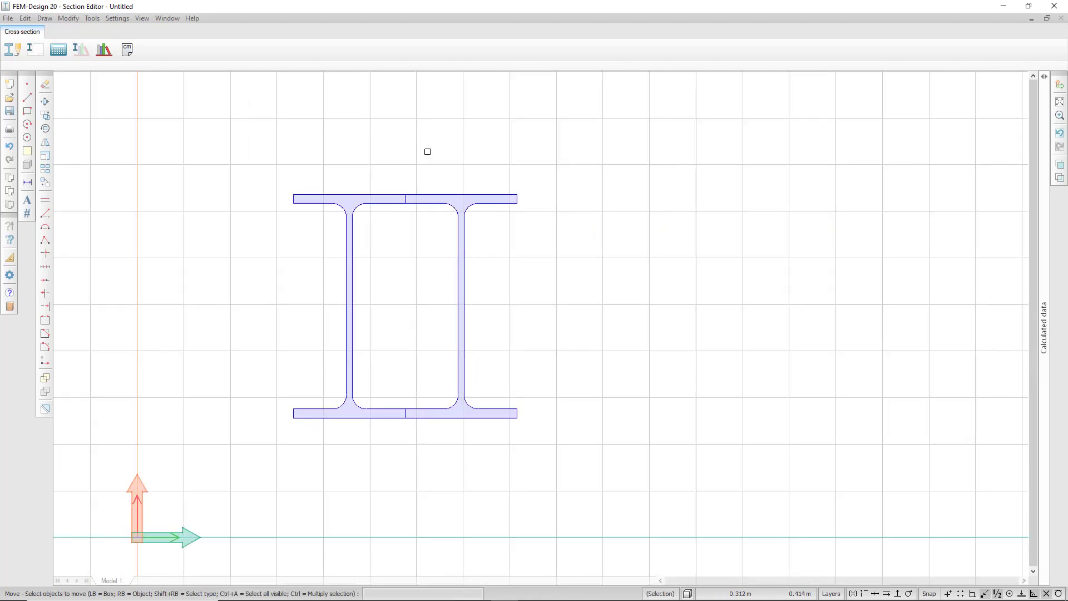
Union the left and right I-section halves into a single region
{"action": "left_click", "coordinate": [46, 379]}
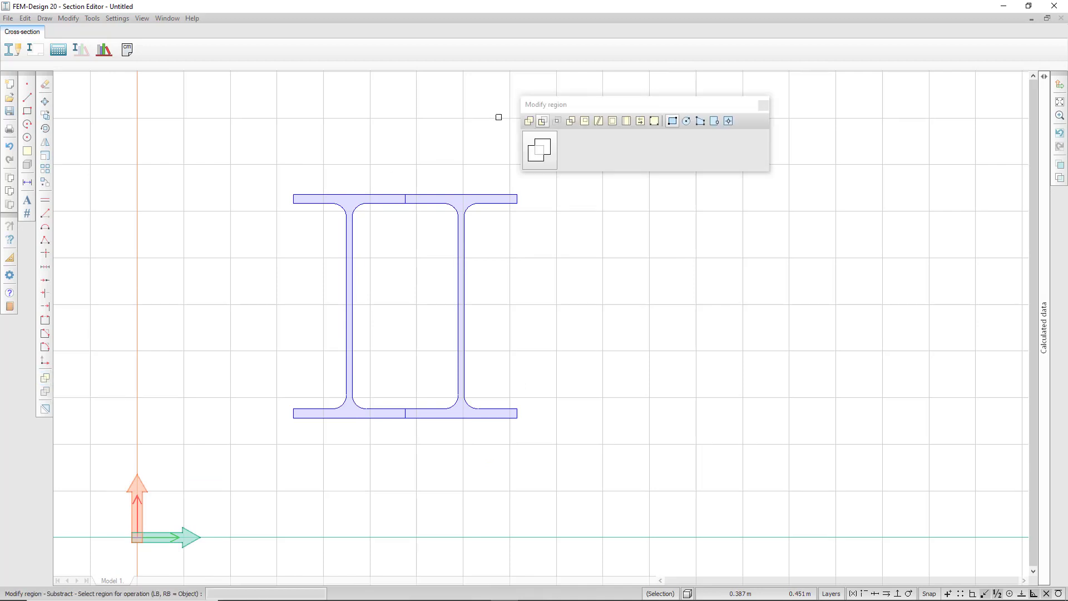
{"action": "left_click", "coordinate": [529, 121]}
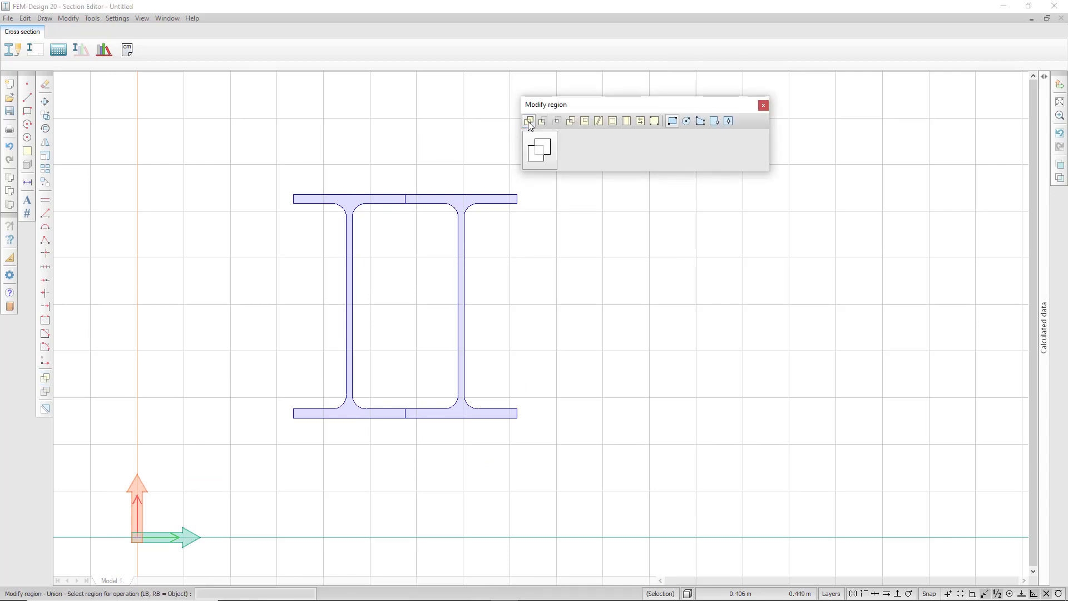
{"action": "left_click", "coordinate": [729, 122]}
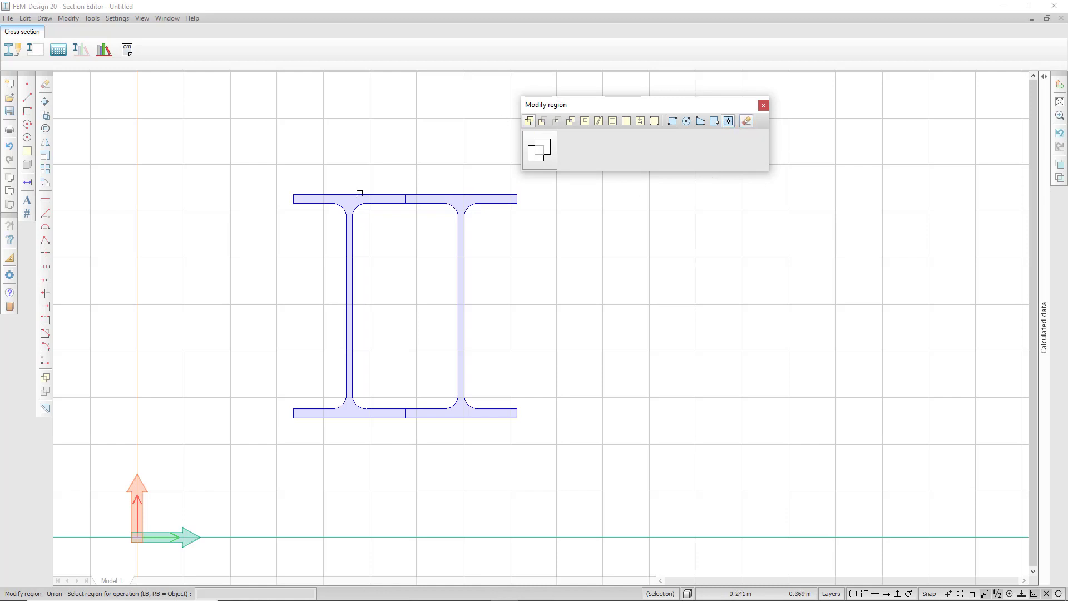
{"action": "left_click", "coordinate": [353, 198]}
{"action": "left_click", "coordinate": [465, 200]}
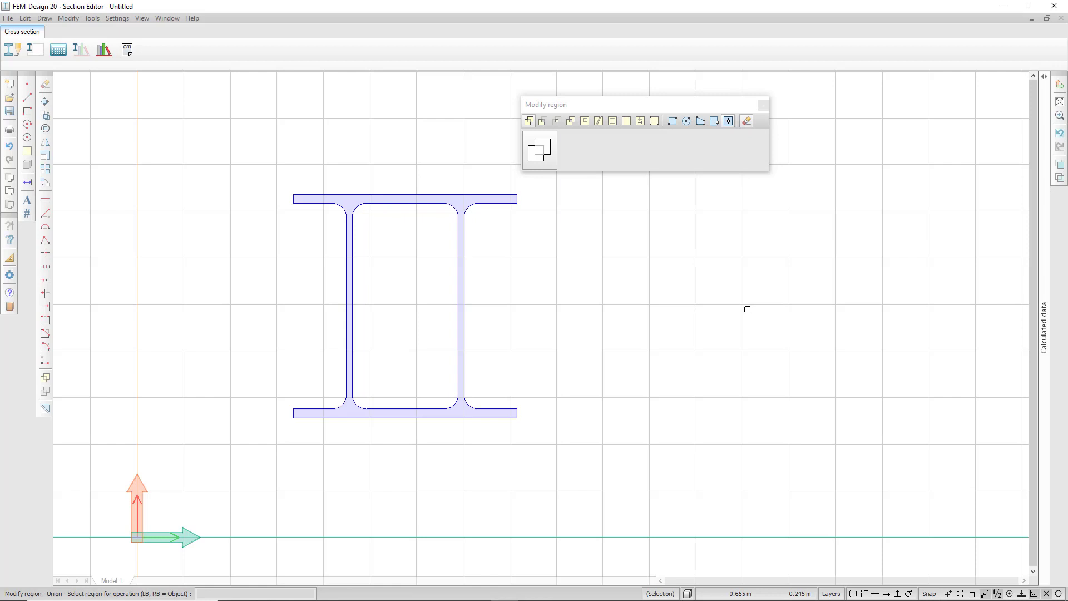
{"action": "key", "text": "Escape"}
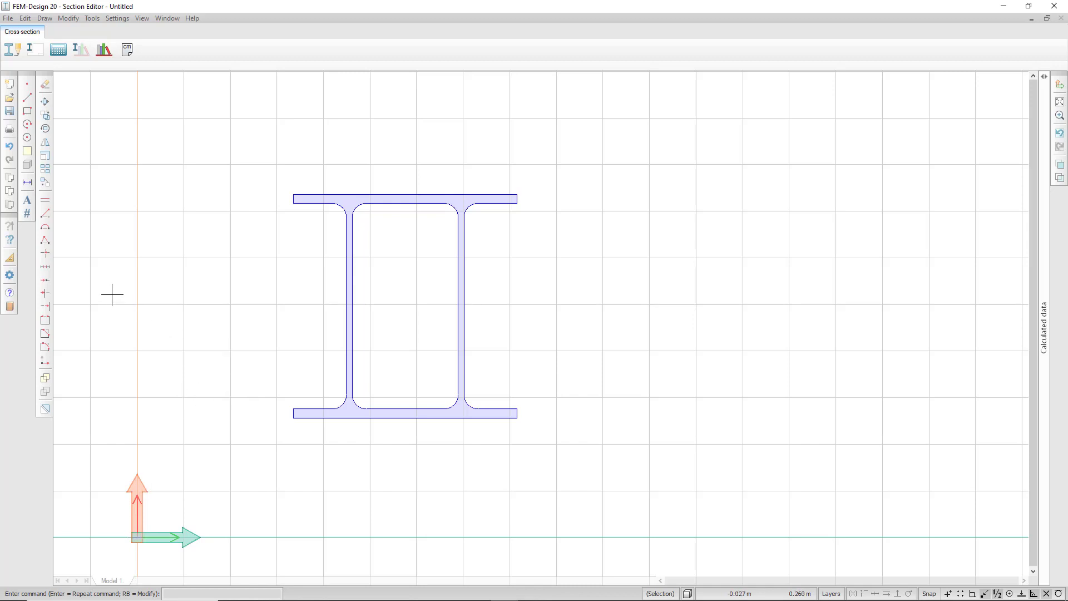
Query the section's perimeter 1804.496 mm and area 7823.243 mm², marking its centroid with a point
{"action": "left_click", "coordinate": [11, 258]}
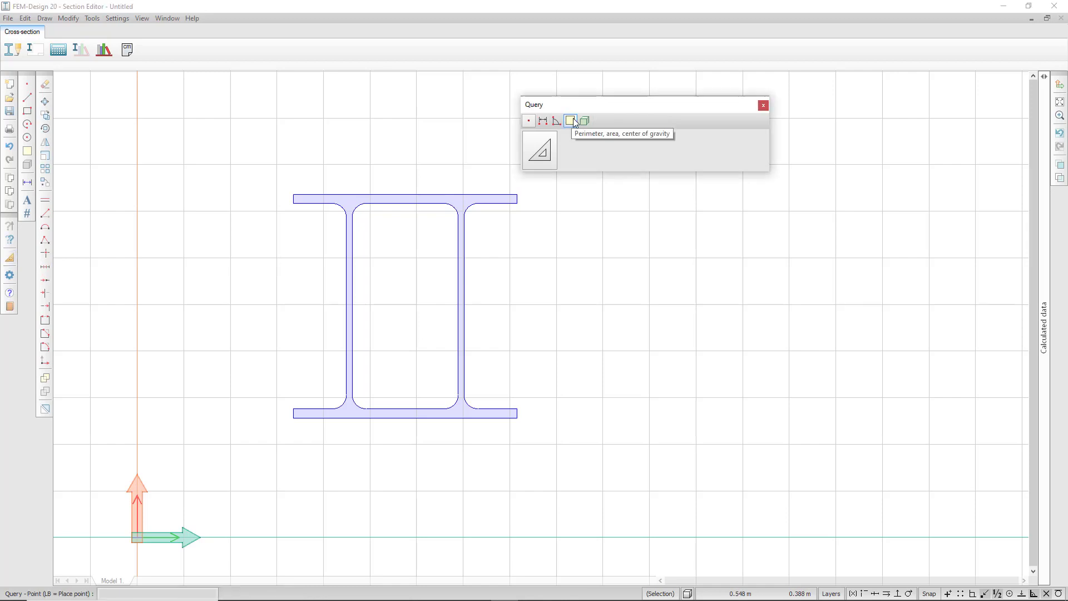
{"action": "left_click", "coordinate": [571, 120]}
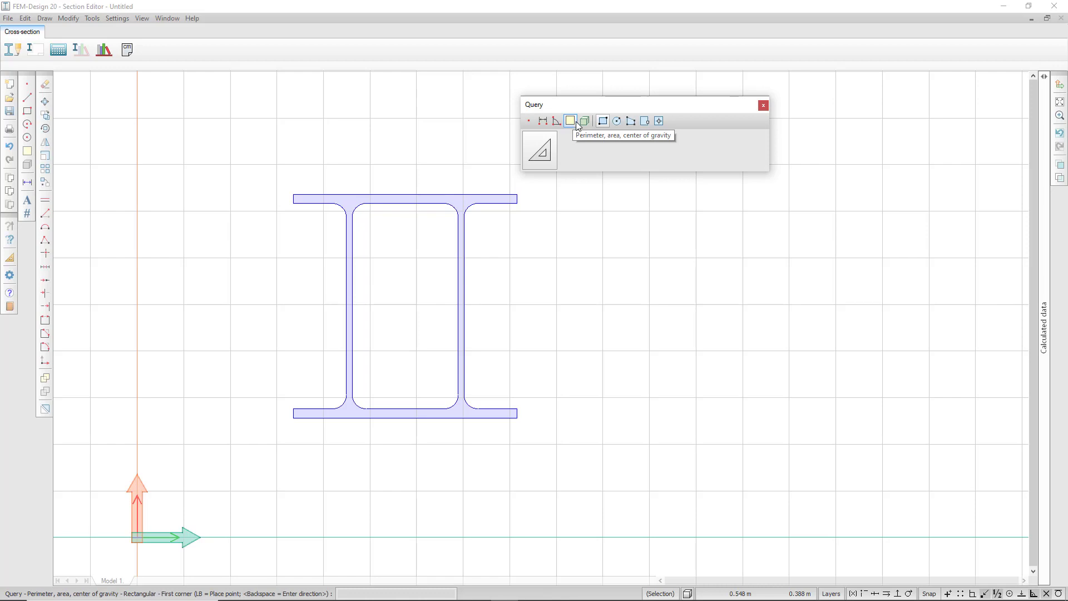
{"action": "left_click", "coordinate": [659, 121]}
{"action": "left_click", "coordinate": [460, 206]}
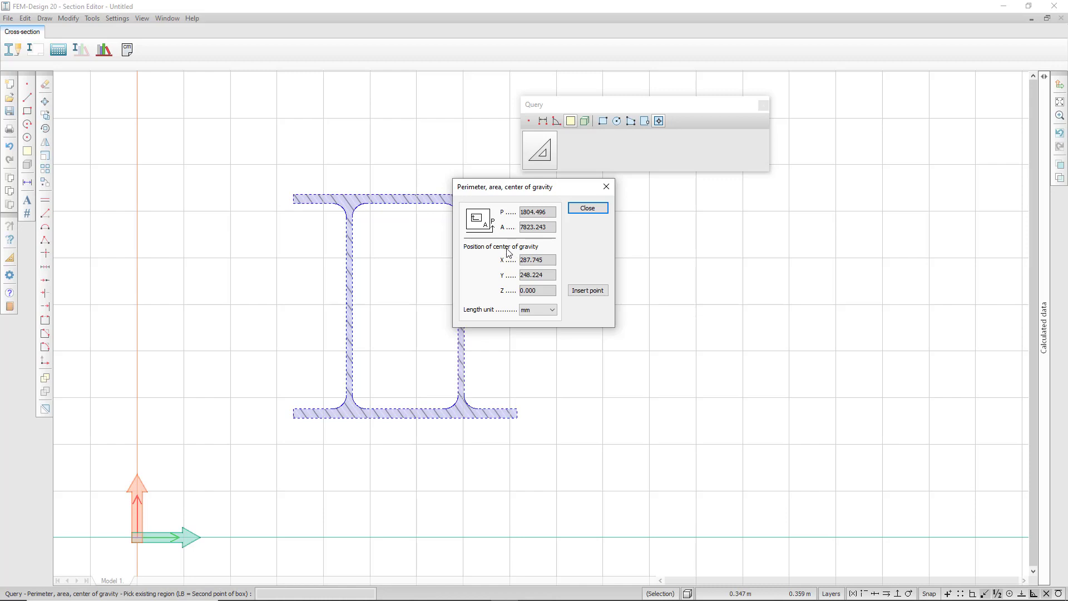
{"action": "left_click", "coordinate": [588, 293]}
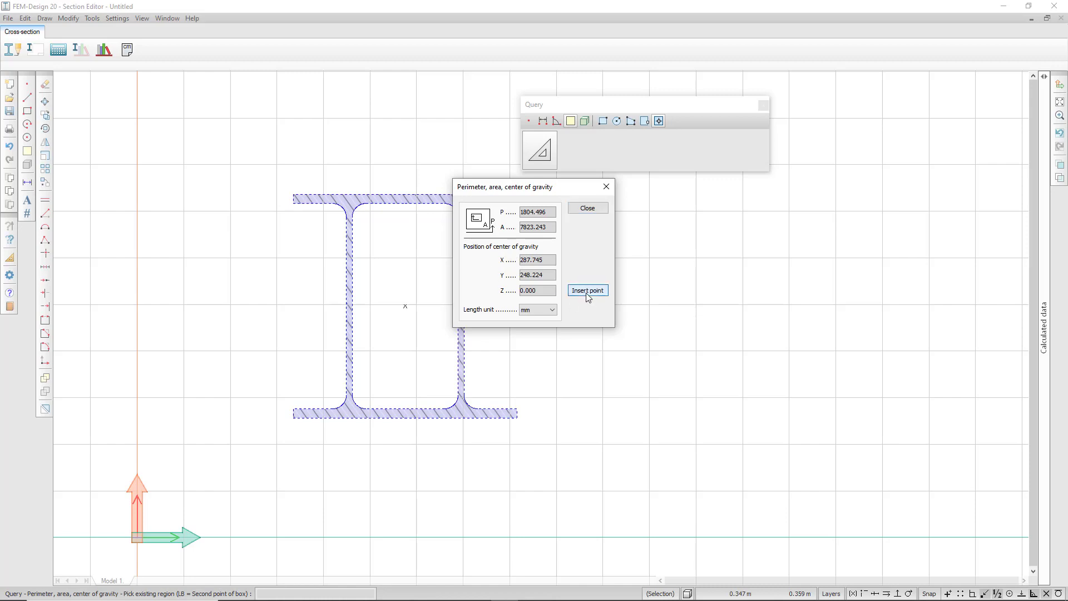
{"action": "left_click", "coordinate": [587, 209]}
{"action": "scroll", "coordinate": [190, 224], "scroll_direction": "down", "scroll_amount": 2}
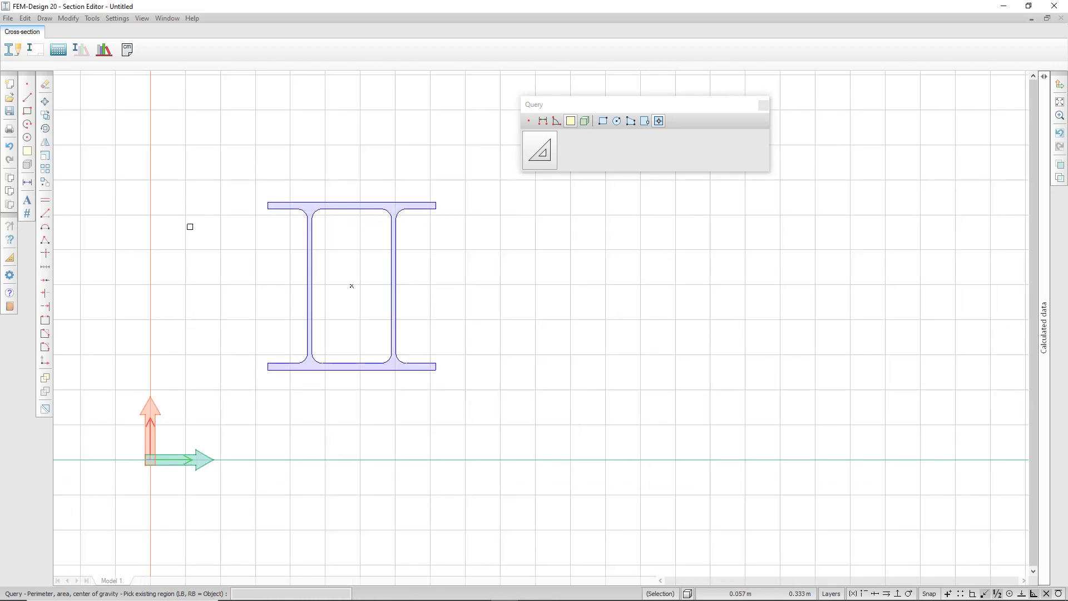
{"action": "left_click", "coordinate": [45, 101]}
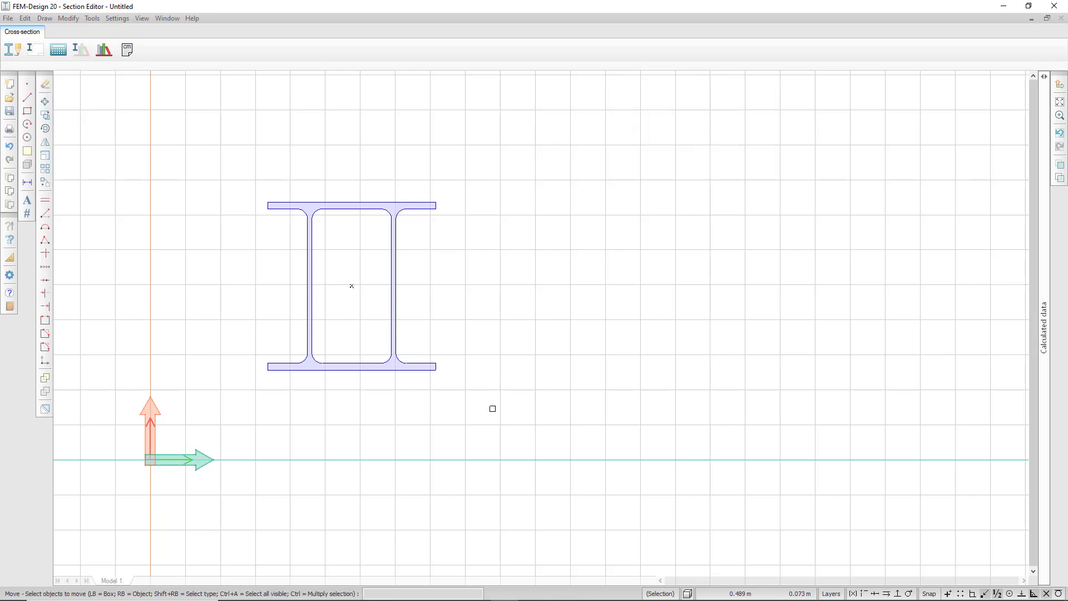
Move the whole double-web section from its centroid point to the origin 0,0
{"action": "mouse_move", "coordinate": [491, 407]}
{"action": "left_mouse_down"}
{"action": "mouse_move", "coordinate": [262, 162]}
{"action": "mouse_move", "coordinate": [178, 119]}
{"action": "left_mouse_up"}
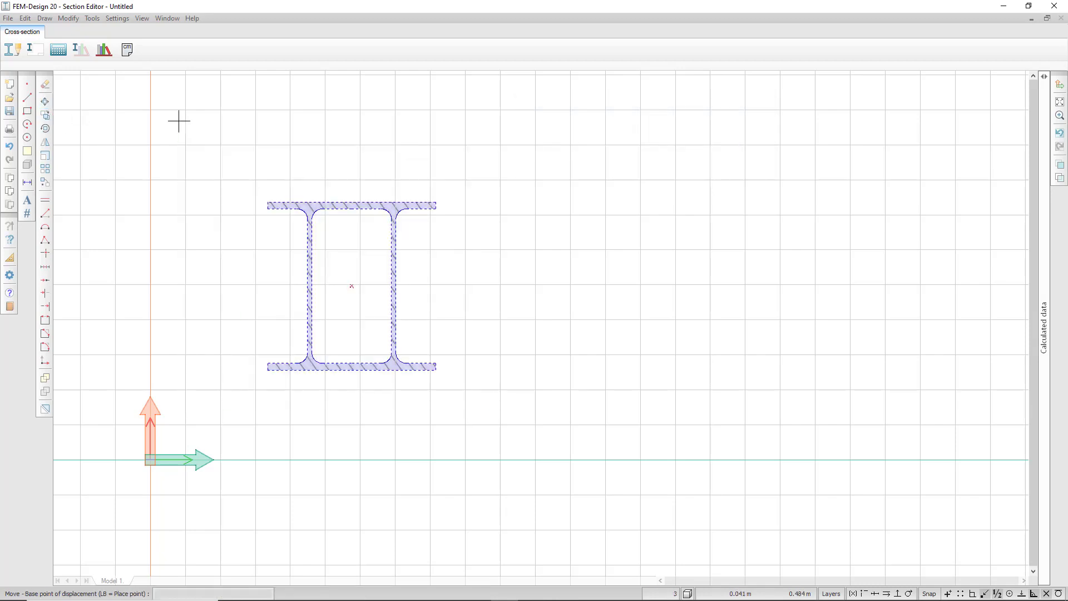
{"action": "left_click", "coordinate": [351, 286]}
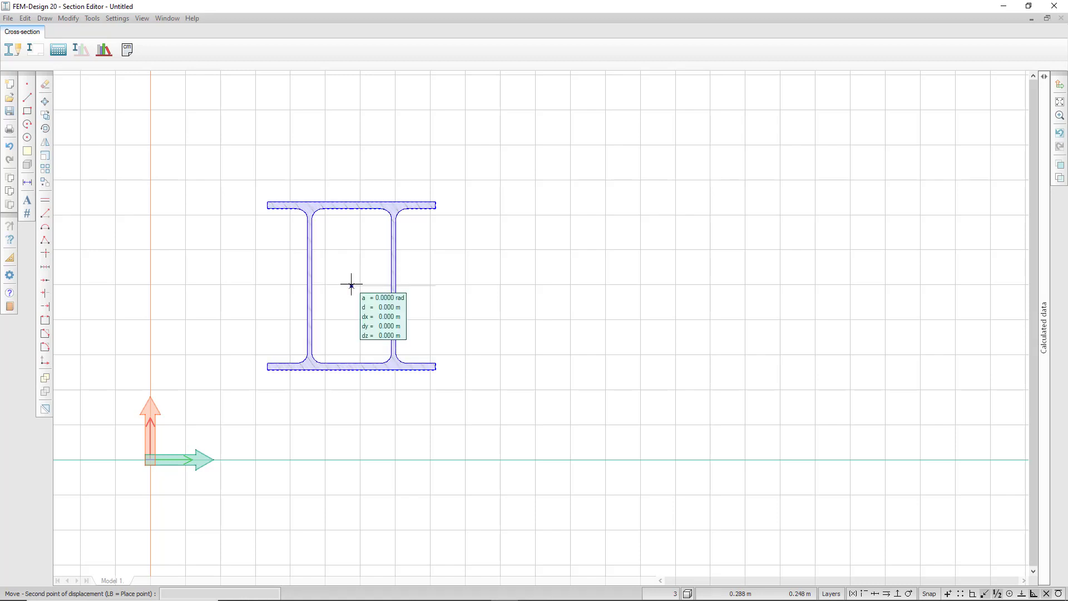
{"action": "left_click", "coordinate": [191, 591]}
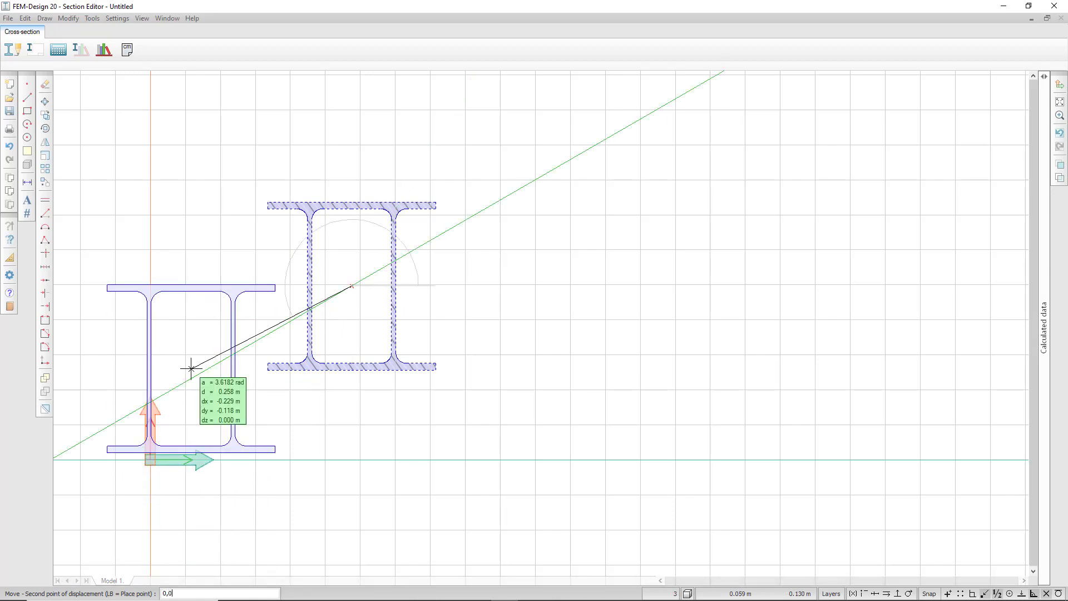
{"action": "key", "text": "Return"}
{"action": "scroll", "coordinate": [182, 434], "scroll_direction": "up", "scroll_amount": 2}
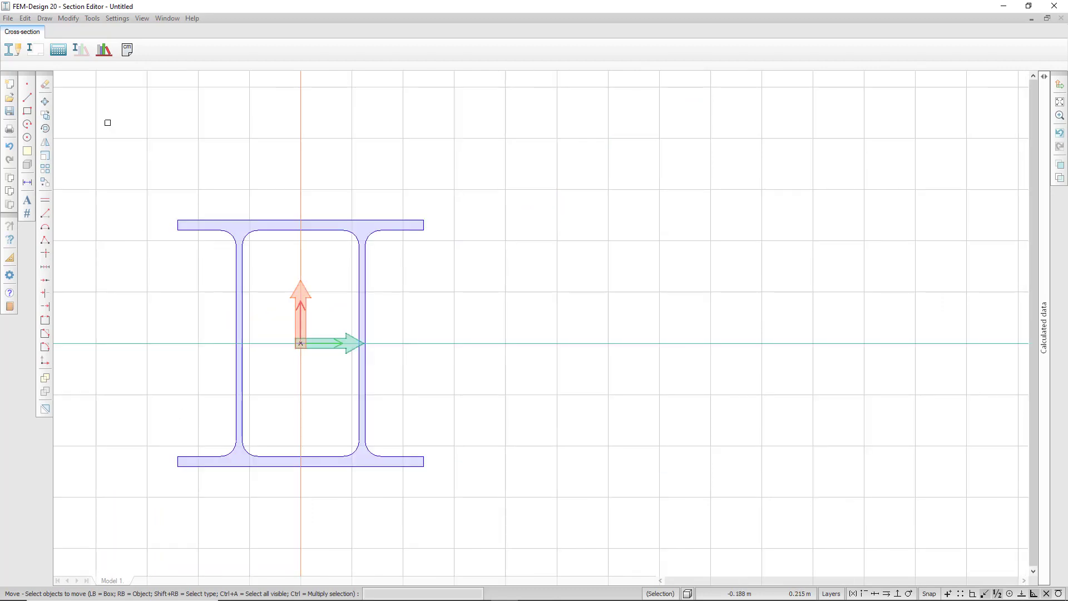
Calculate the section properties: A 7823 mm², P 1804 mm, Iy 77832546 mm⁴, Iz 33836365 mm⁴
{"action": "left_click", "coordinate": [58, 50]}
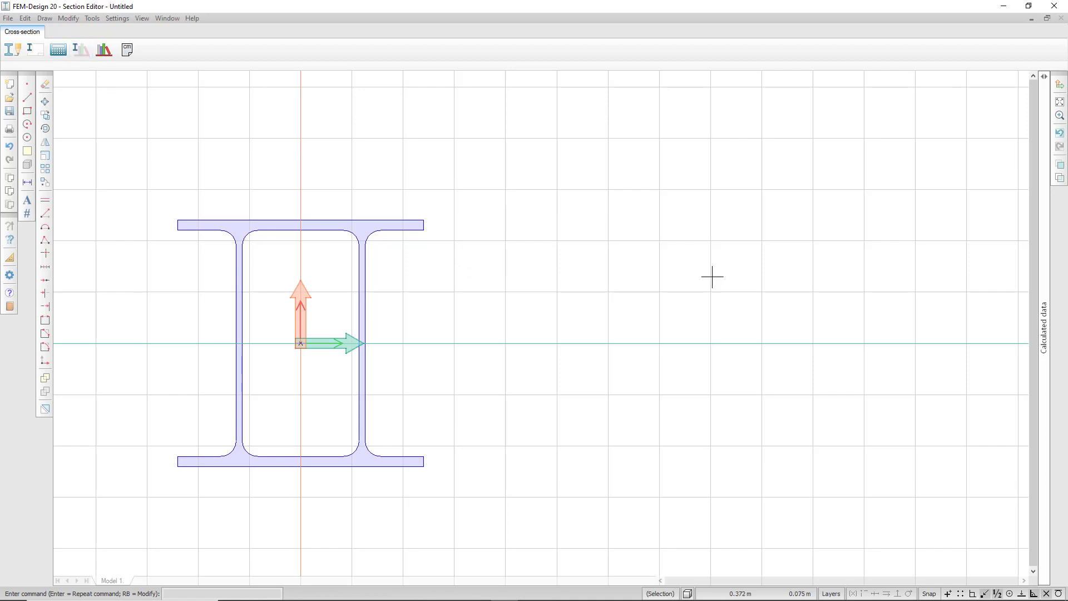
{"action": "left_click", "coordinate": [1044, 278]}
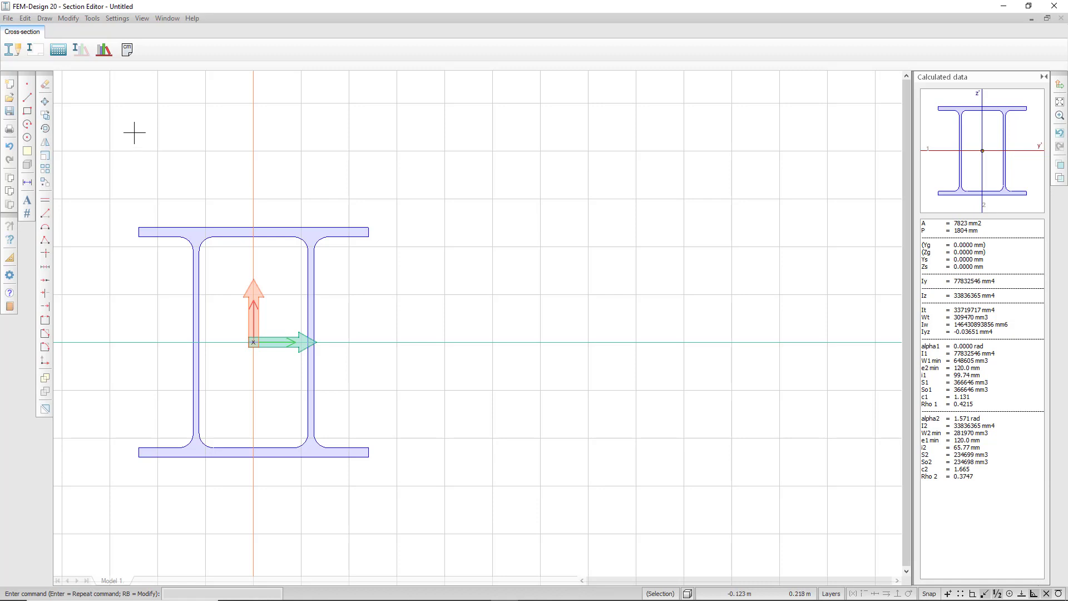
Store the section in the library's Steel sections group as type Custom, size '2 x I200'
{"action": "left_click", "coordinate": [78, 52]}
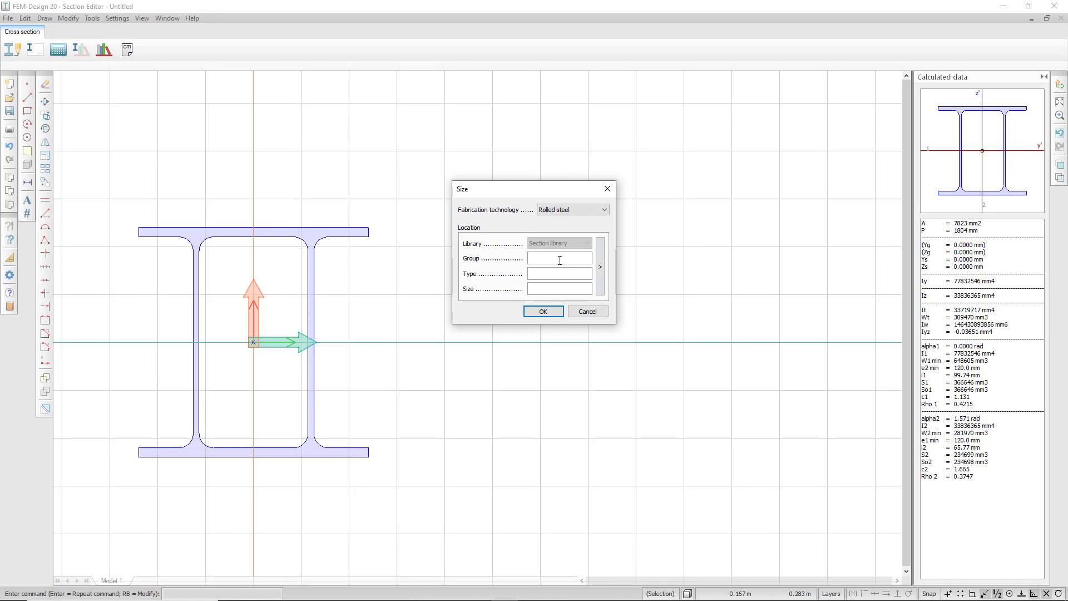
{"action": "left_click", "coordinate": [603, 266]}
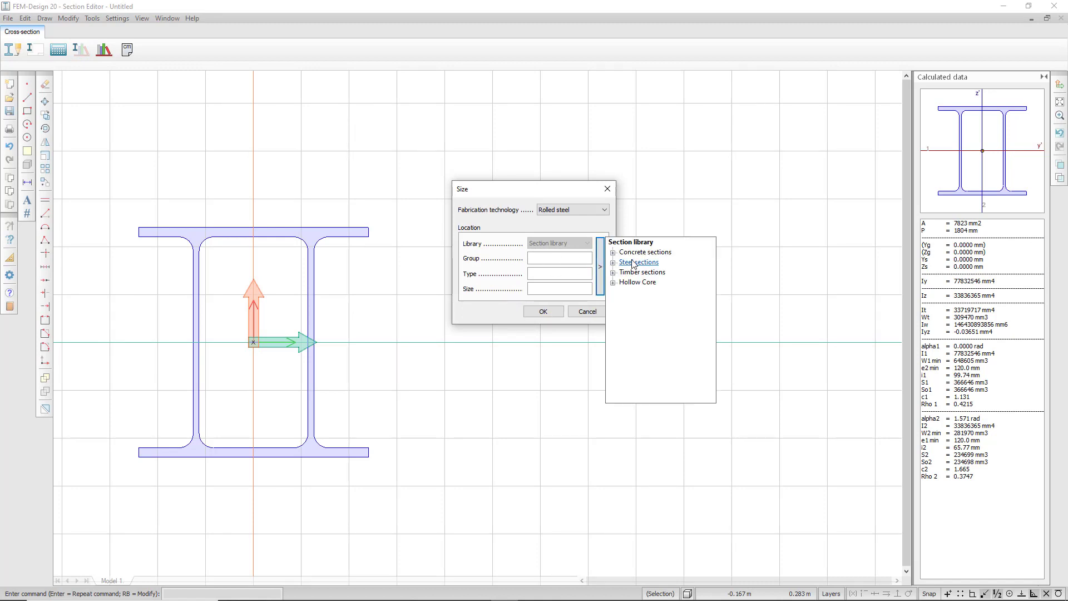
{"action": "left_click", "coordinate": [613, 262]}
{"action": "double_click", "coordinate": [634, 247]}
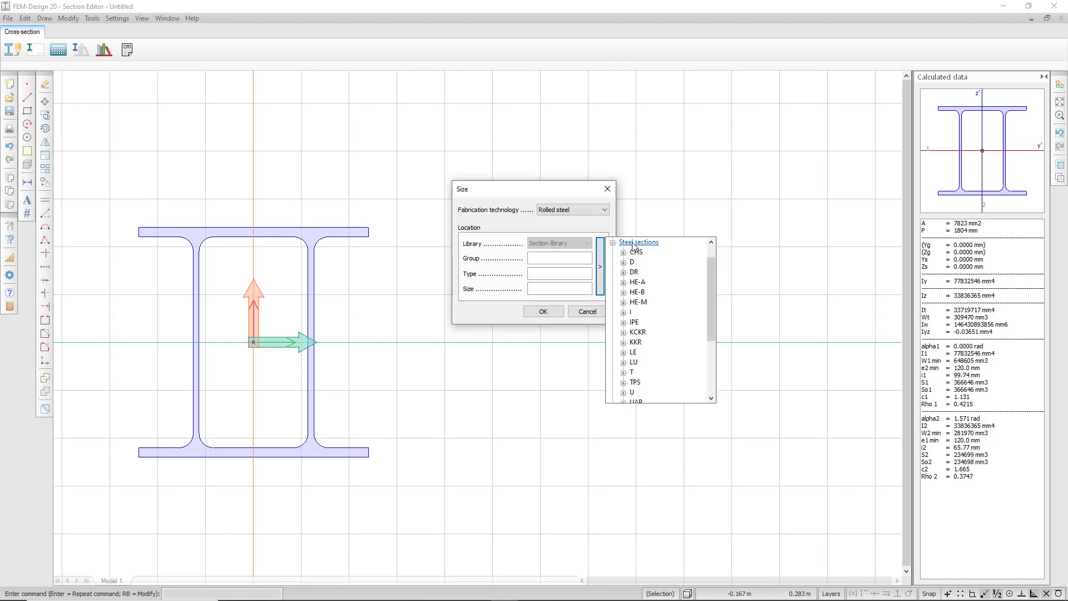
{"action": "left_click", "coordinate": [568, 274]}
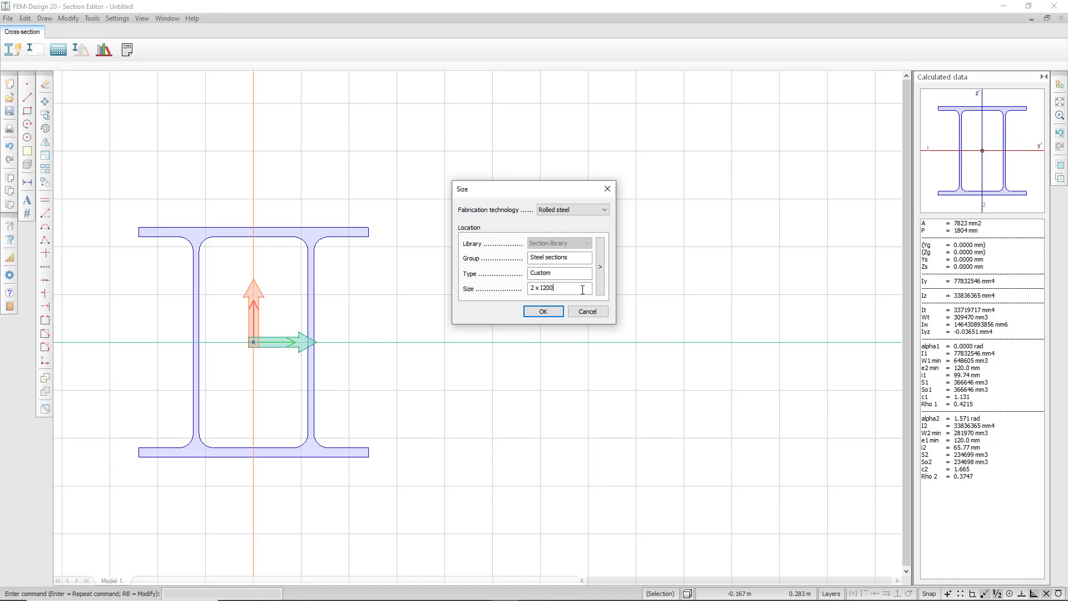
{"action": "left_click", "coordinate": [546, 312]}
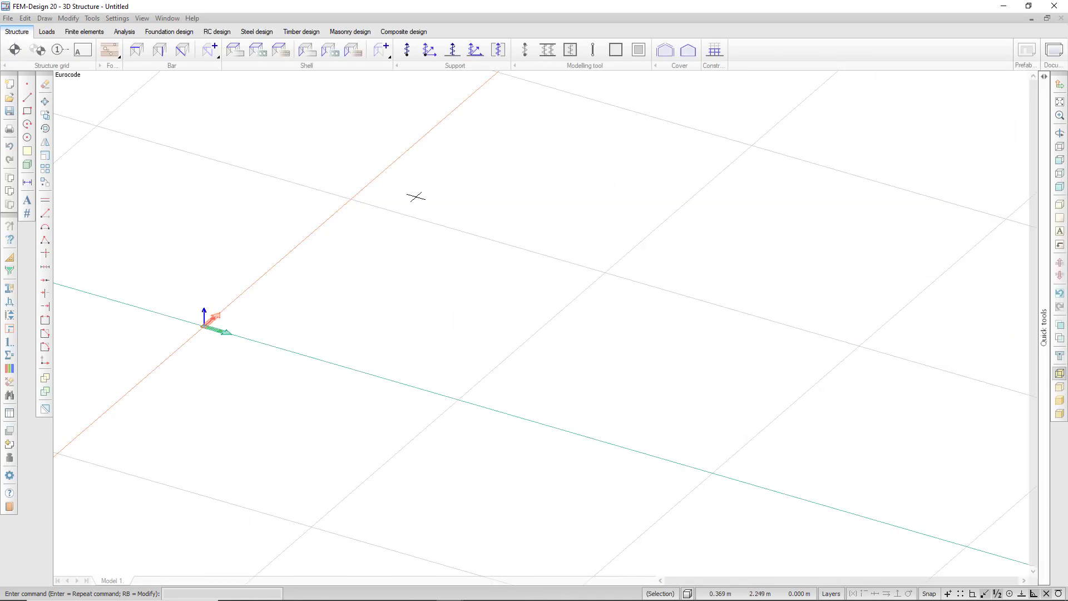
Start a beam and set its section to the custom I200 steel section
{"action": "left_click", "coordinate": [136, 51]}
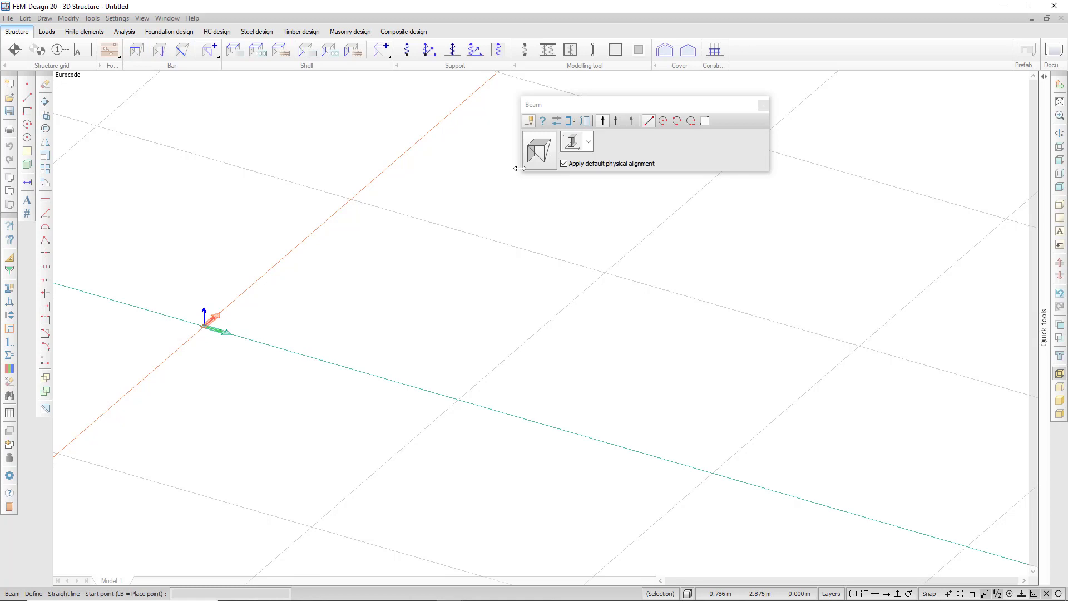
{"action": "left_click", "coordinate": [538, 157]}
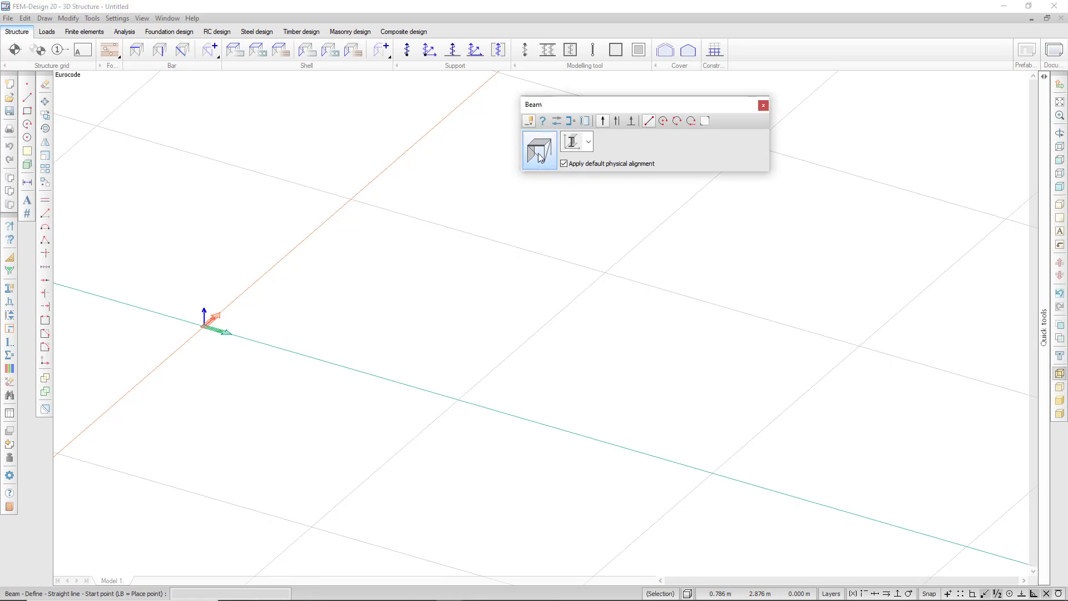
{"action": "left_click", "coordinate": [538, 157]}
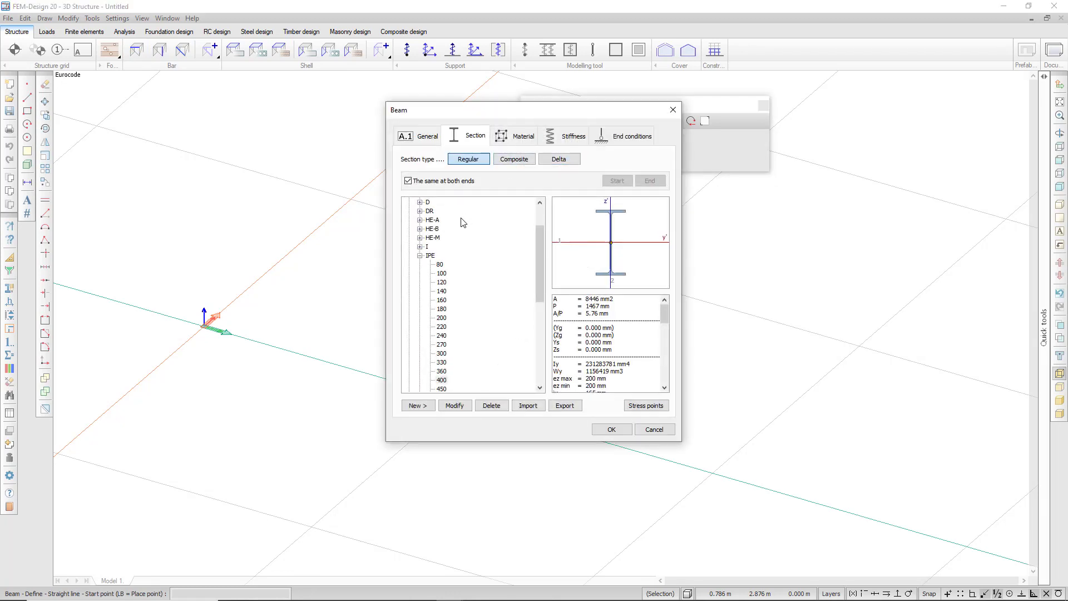
{"action": "left_click", "coordinate": [420, 255]}
{"action": "scroll", "coordinate": [429, 267], "scroll_direction": "up", "scroll_amount": 2}
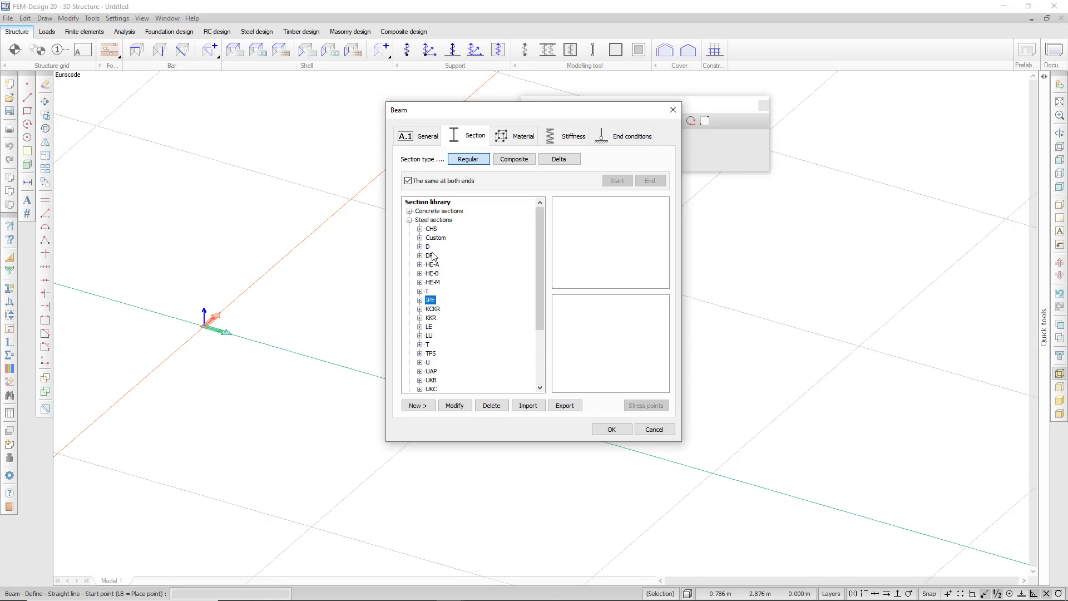
{"action": "left_click", "coordinate": [420, 238]}
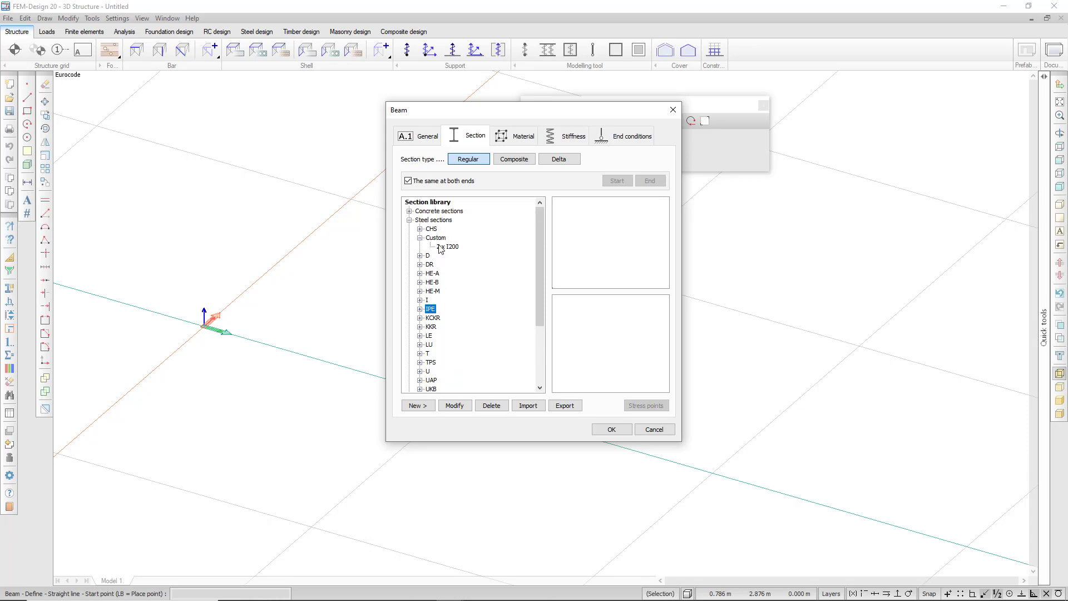
{"action": "left_click", "coordinate": [441, 248]}
{"action": "left_click", "coordinate": [612, 429]}
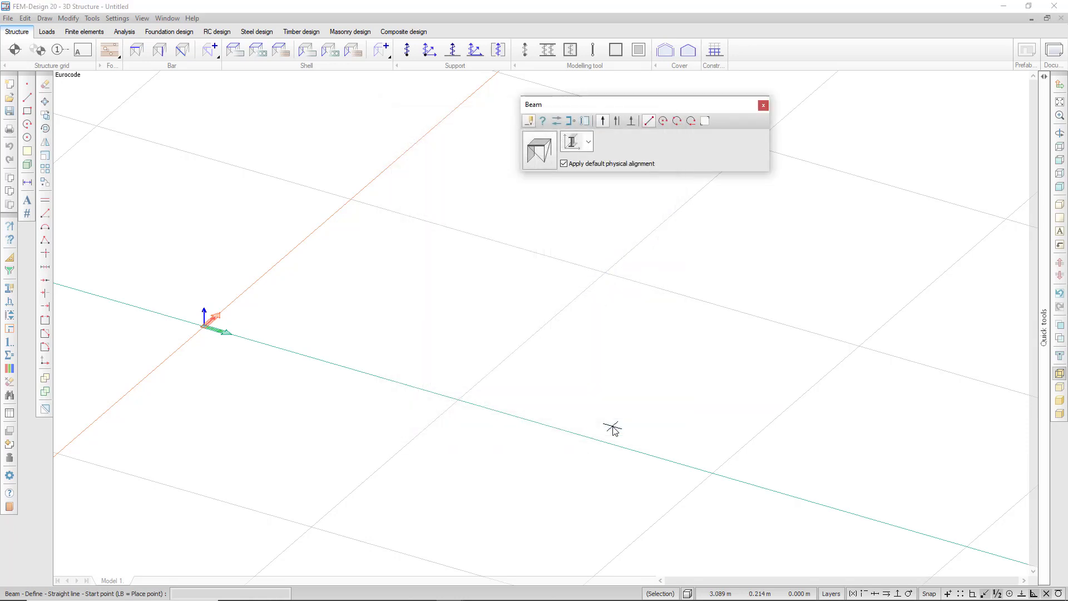
Draw the I200 beam between a start point and an end point, then end the chain
{"action": "left_click", "coordinate": [353, 291]}
{"action": "scroll", "coordinate": [868, 443], "scroll_direction": "down", "scroll_amount": 2}
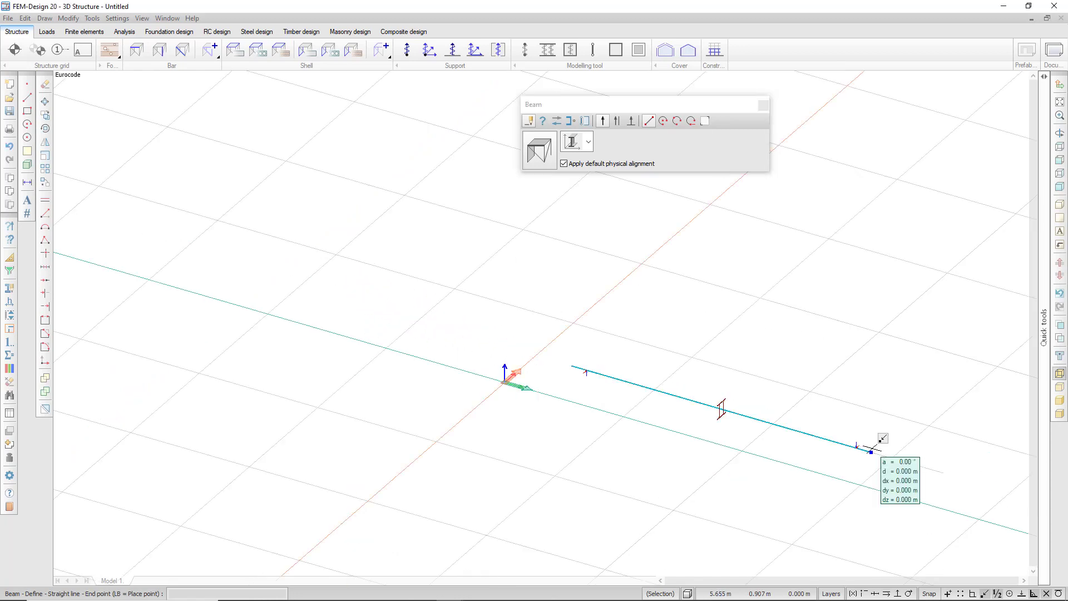
{"action": "scroll", "coordinate": [873, 439], "scroll_direction": "up", "scroll_amount": 4}
{"action": "scroll", "coordinate": [878, 427], "scroll_direction": "up", "scroll_amount": 1}
{"action": "left_click", "coordinate": [882, 429]}
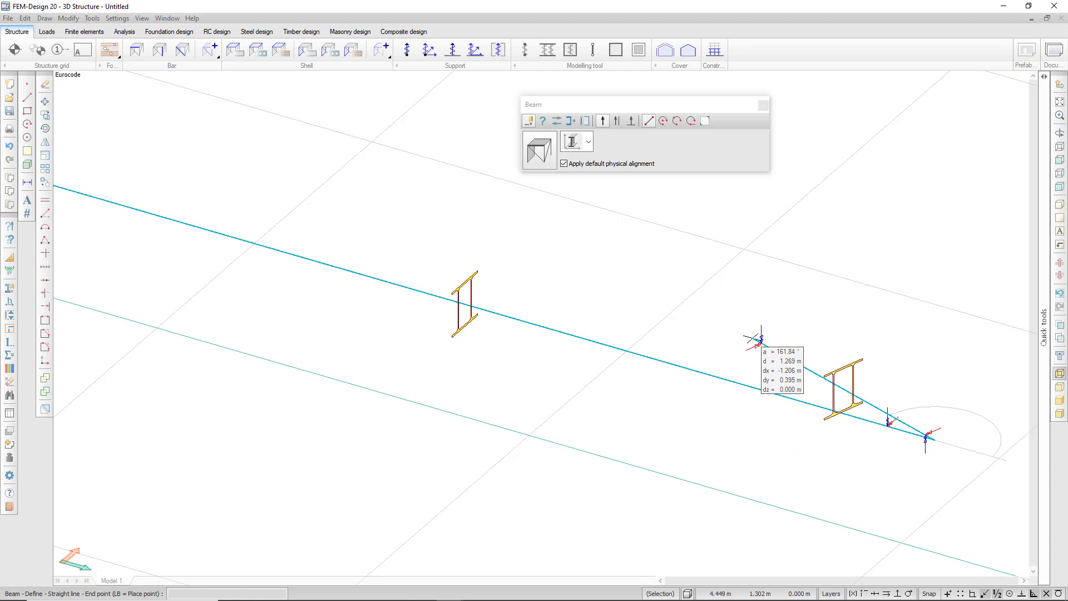
{"action": "key", "text": "Escape"}
{"action": "scroll", "coordinate": [754, 338], "scroll_direction": "down", "scroll_amount": 1}
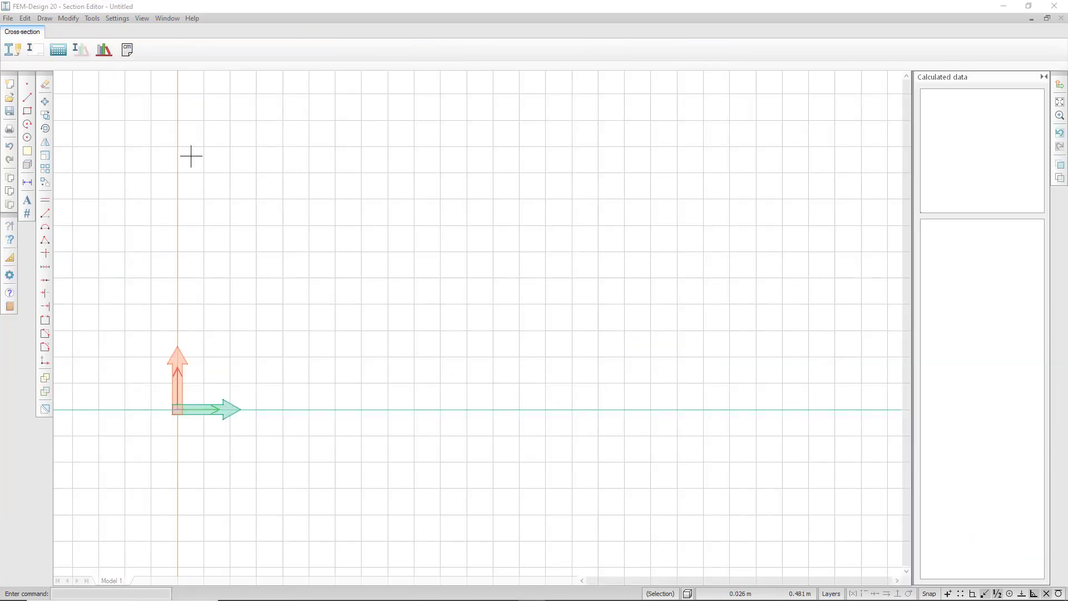
Import the AutoCAD drawing HD-blocket_27.dwg with all layers at 1 unit = 1 mm
{"action": "left_click", "coordinate": [7, 18]}
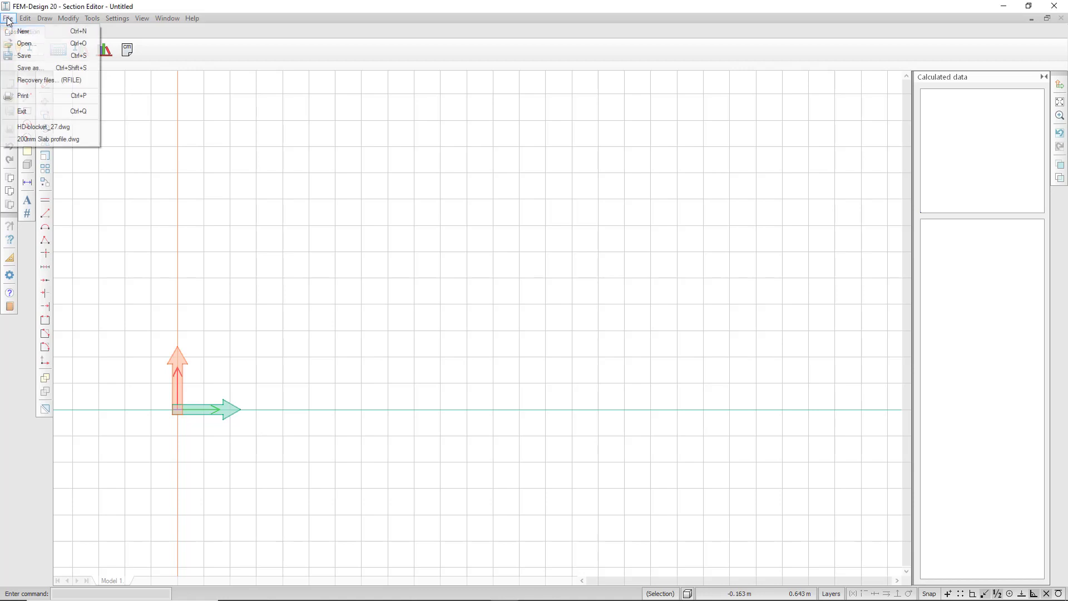
{"action": "left_click", "coordinate": [26, 44]}
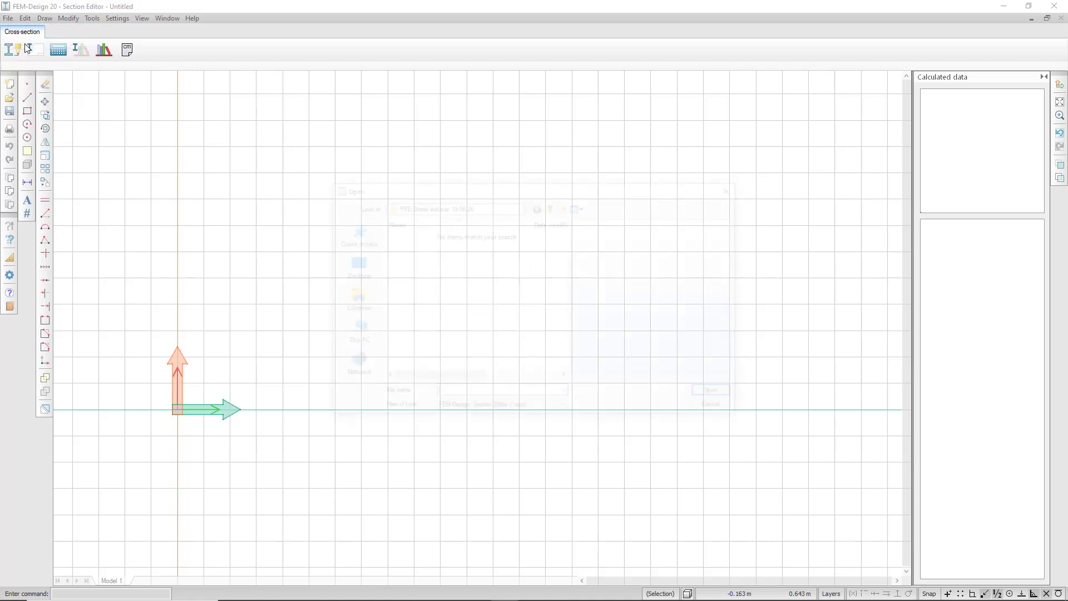
{"action": "left_click", "coordinate": [493, 409]}
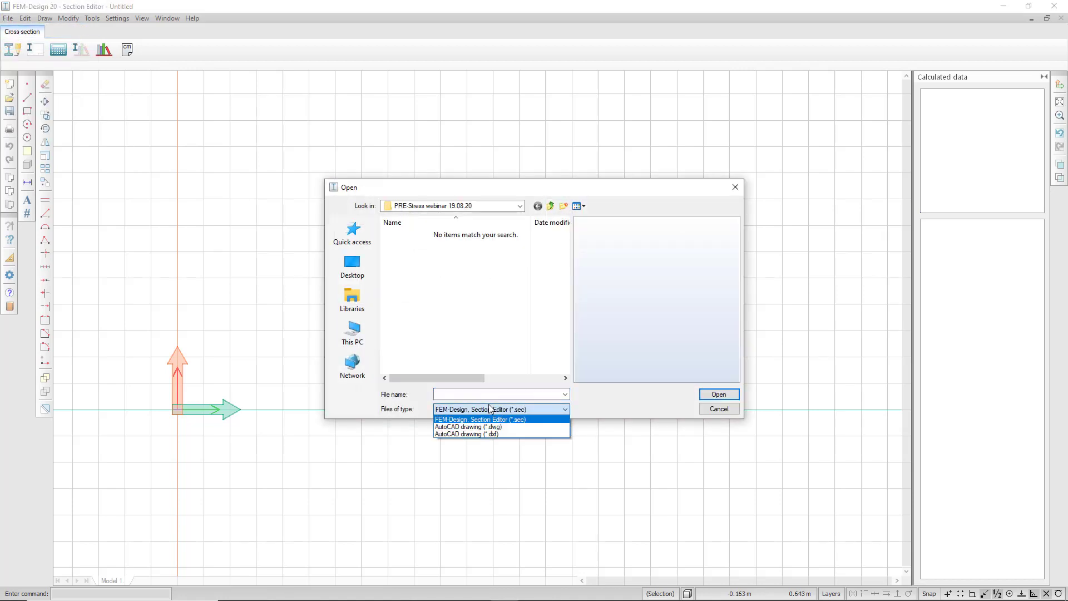
{"action": "left_click", "coordinate": [492, 426]}
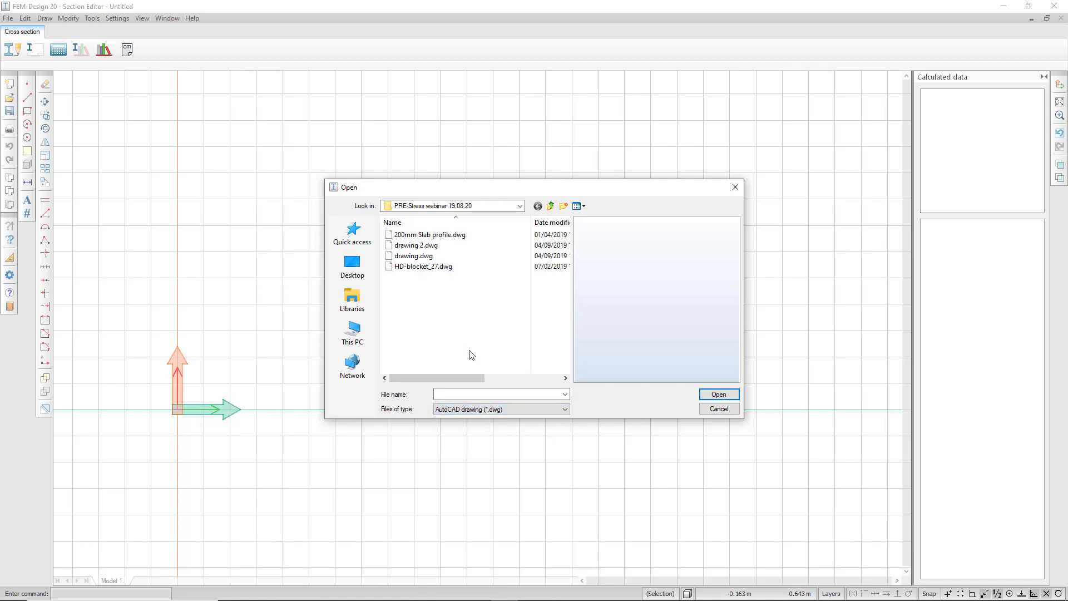
{"action": "left_click", "coordinate": [427, 267]}
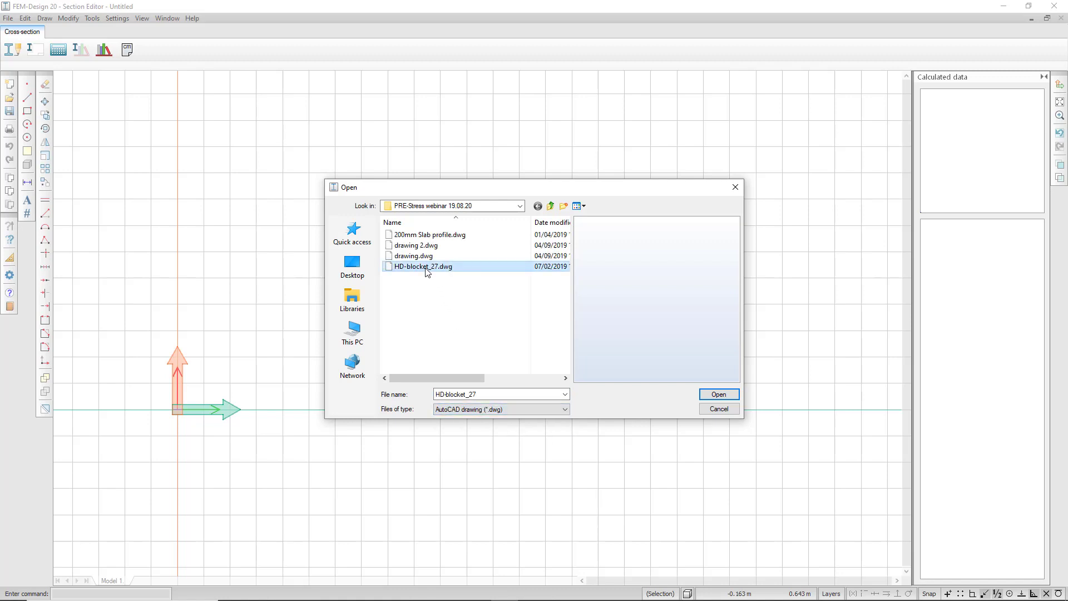
{"action": "left_click", "coordinate": [720, 396]}
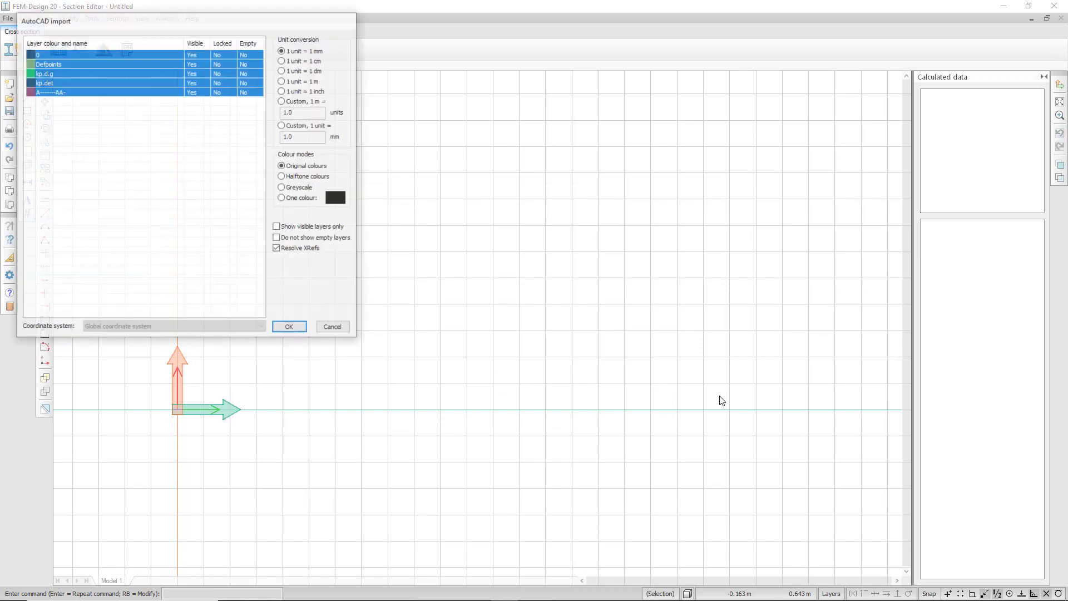
{"action": "left_click", "coordinate": [290, 328]}
Zoom to the imported slab drawing and start the Cross-section definition tool
{"action": "scroll", "coordinate": [612, 451], "scroll_direction": "up", "scroll_amount": 4}
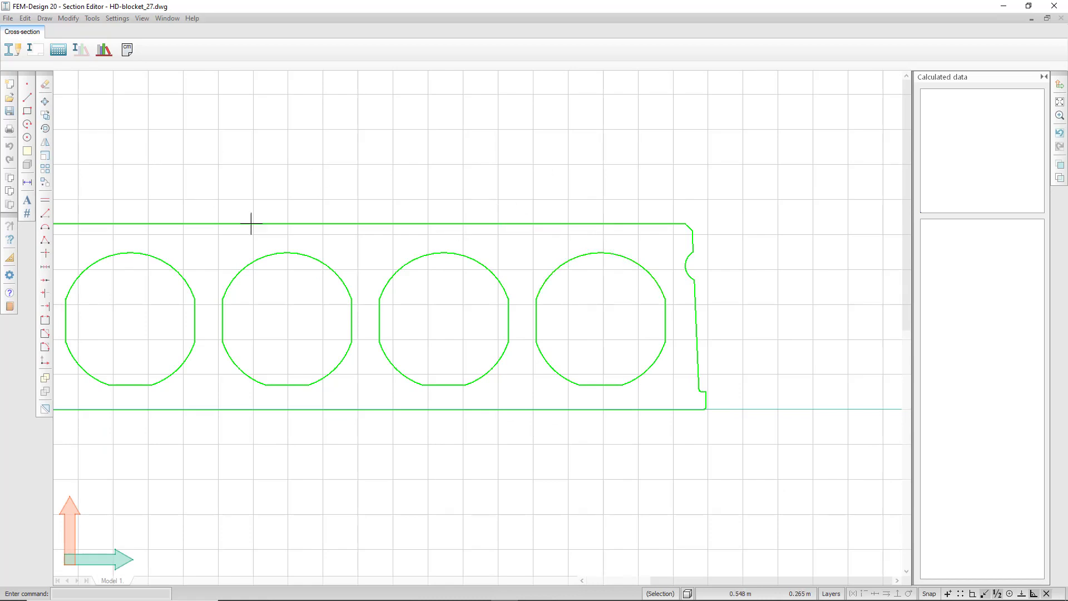
{"action": "scroll", "coordinate": [416, 290], "scroll_direction": "down", "scroll_amount": 3}
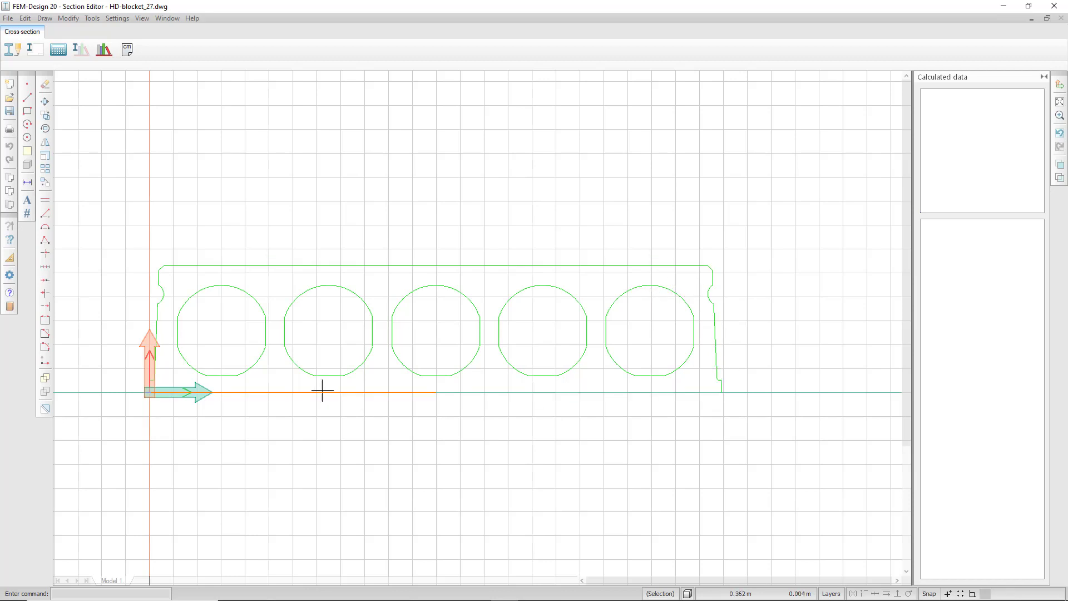
{"action": "left_click", "coordinate": [13, 50]}
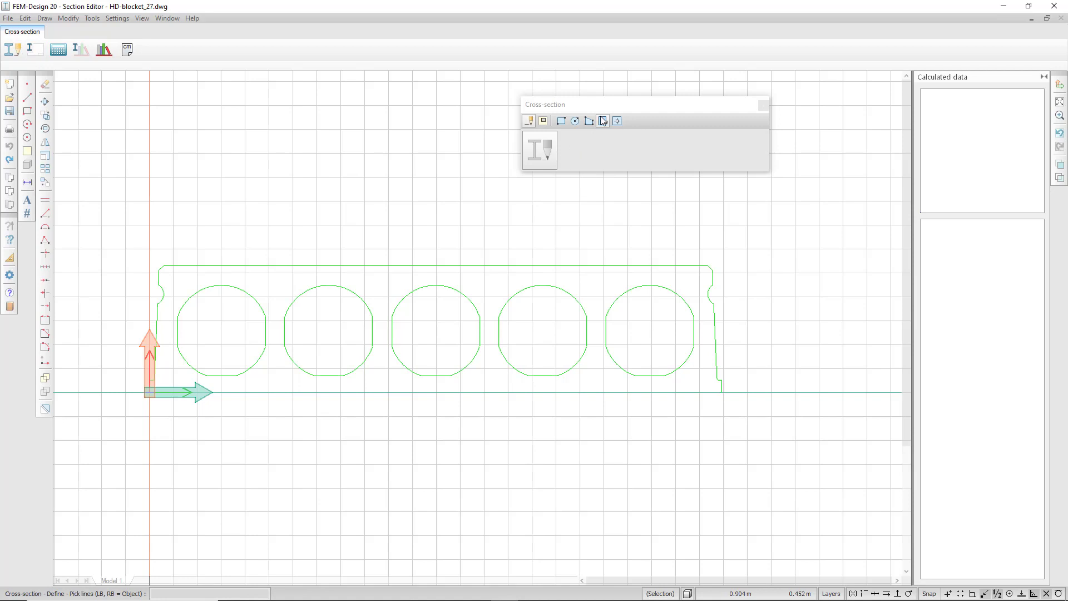
Make the slab's outer contour a region and cut its five circles out as holes
{"action": "left_click", "coordinate": [604, 121]}
{"action": "left_click", "coordinate": [476, 266]}
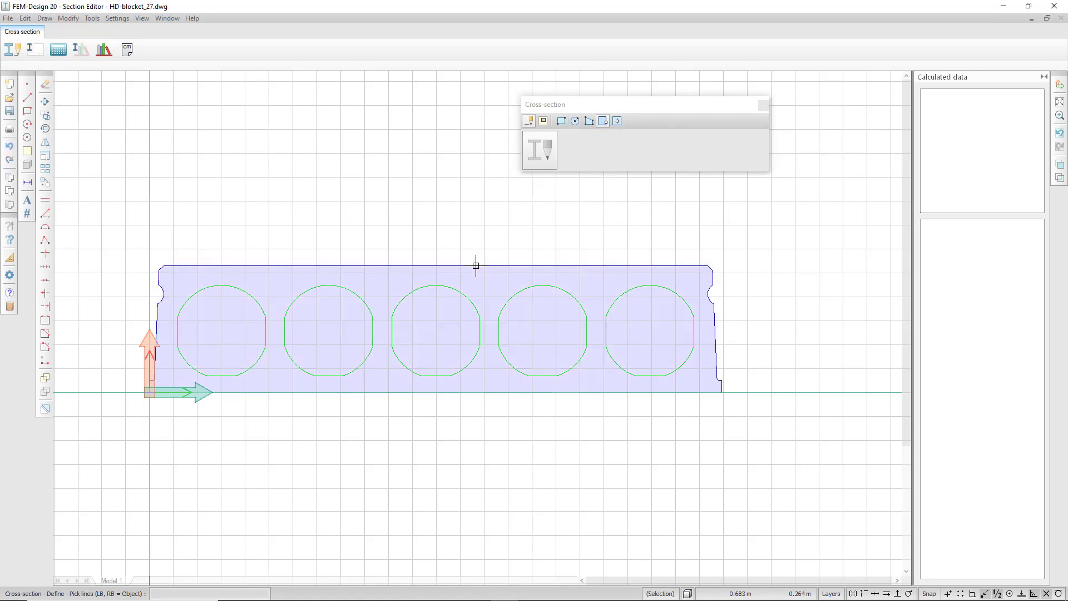
{"action": "left_click", "coordinate": [543, 121]}
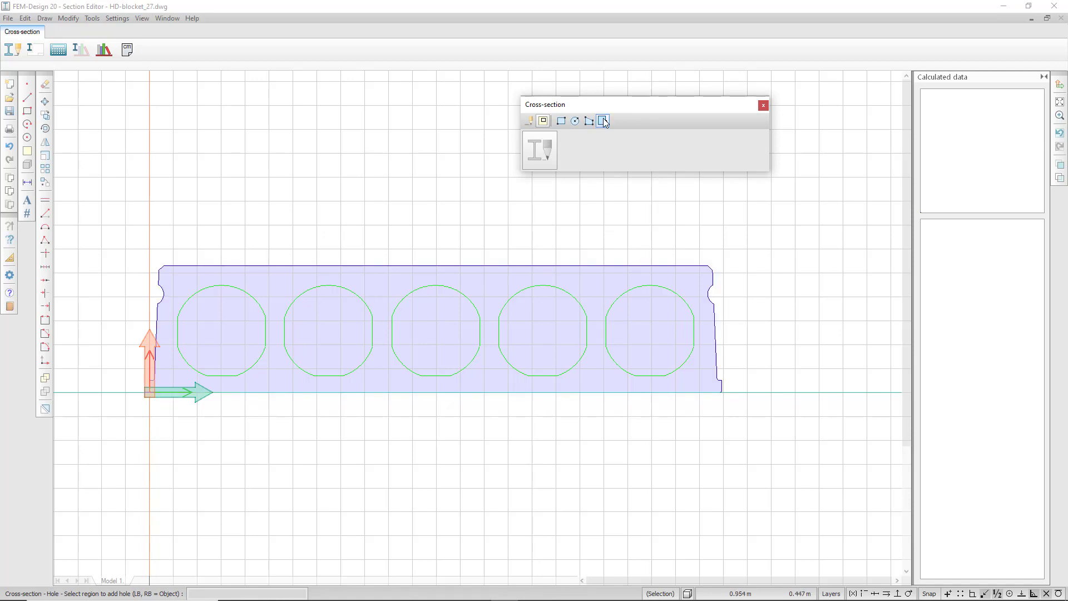
{"action": "left_click", "coordinate": [417, 297]}
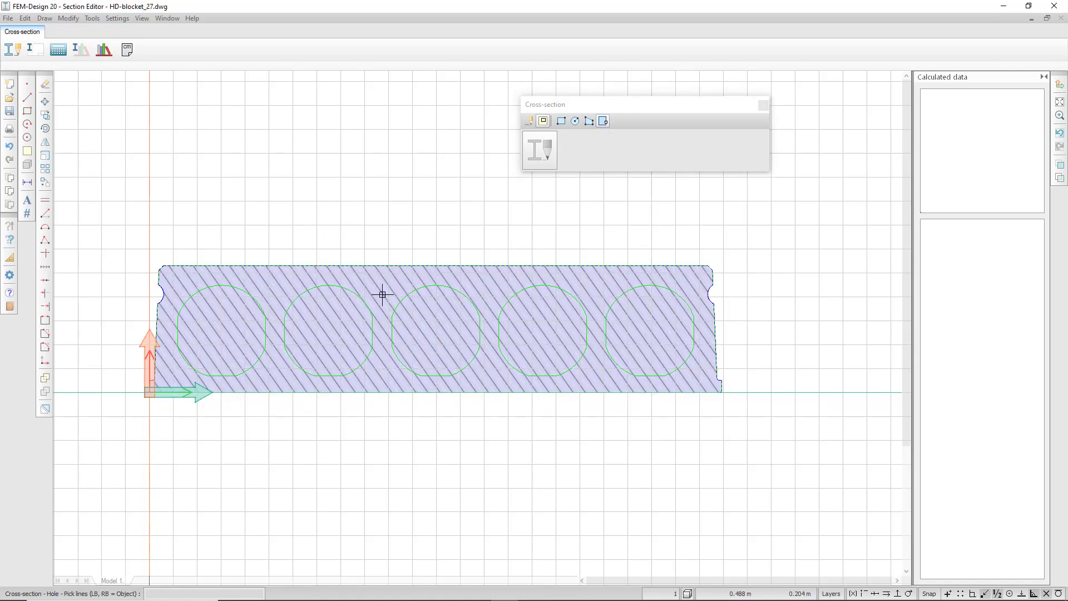
{"action": "left_click", "coordinate": [246, 290]}
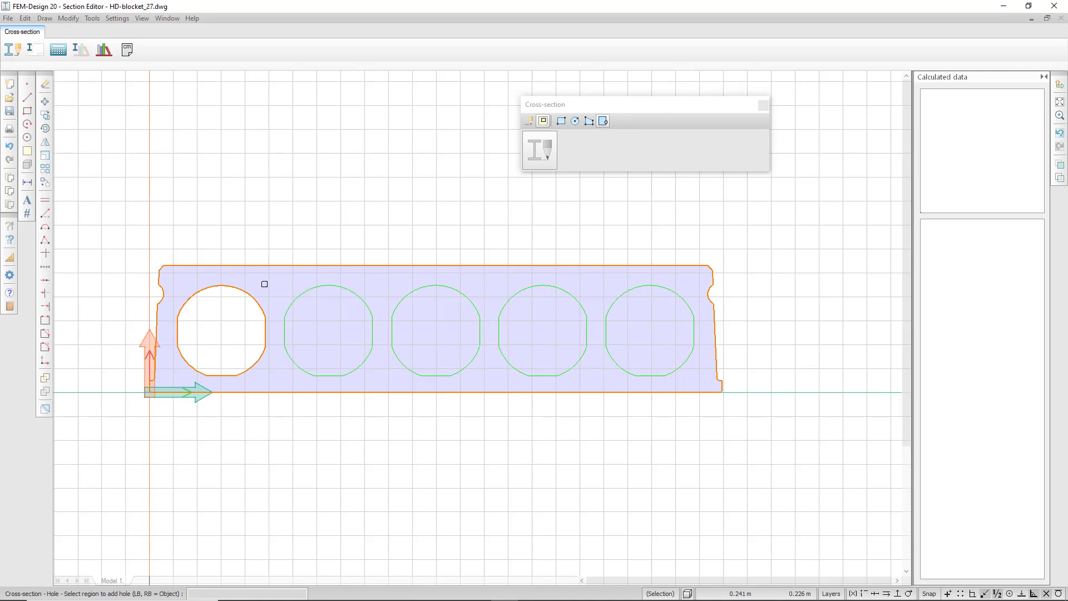
{"action": "left_click", "coordinate": [326, 285]}
{"action": "left_click", "coordinate": [443, 286]}
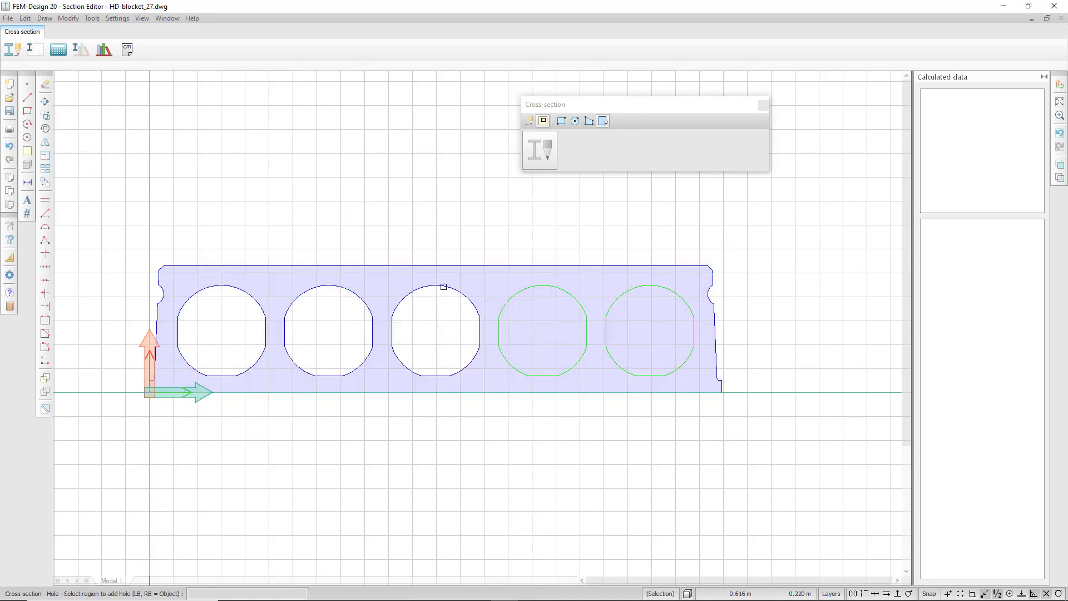
{"action": "left_click", "coordinate": [496, 286]}
{"action": "left_click", "coordinate": [540, 286]}
{"action": "left_click", "coordinate": [590, 282]}
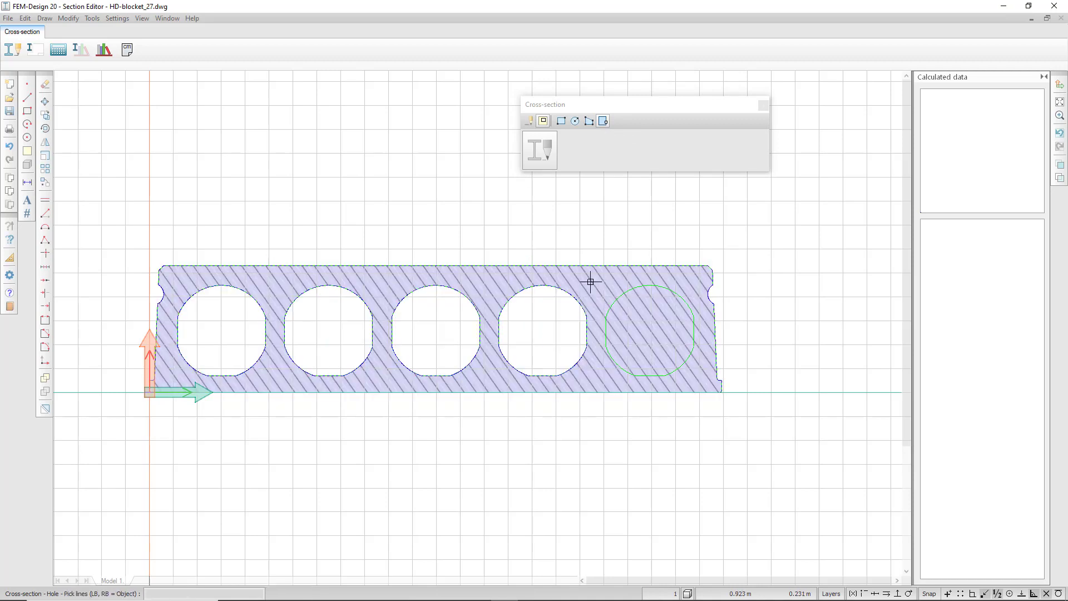
{"action": "left_click", "coordinate": [635, 287]}
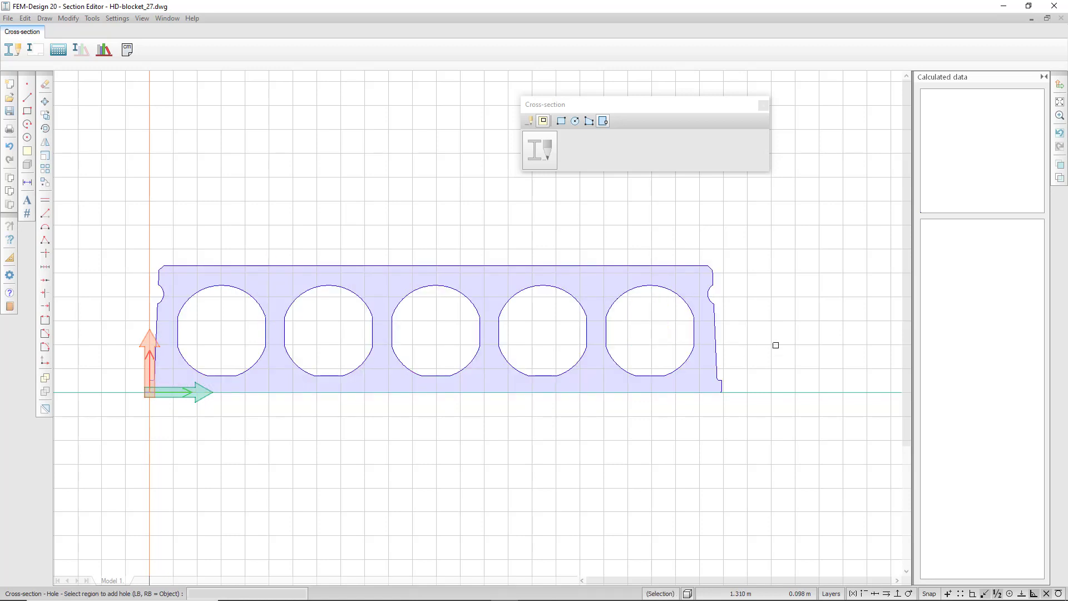